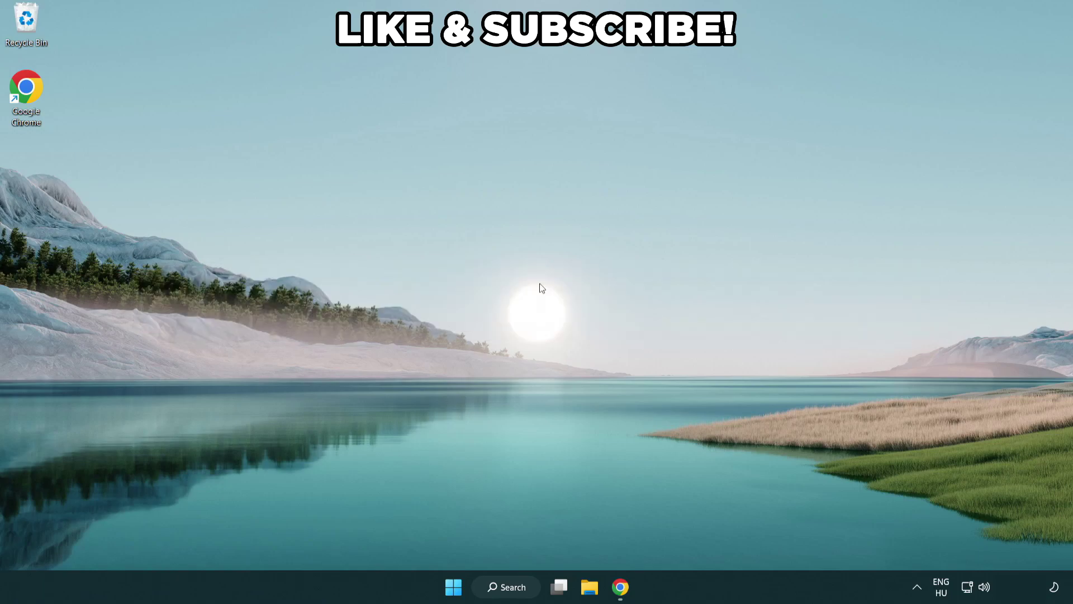
Search Windows for 'edit power plan'
left_click(520, 587)
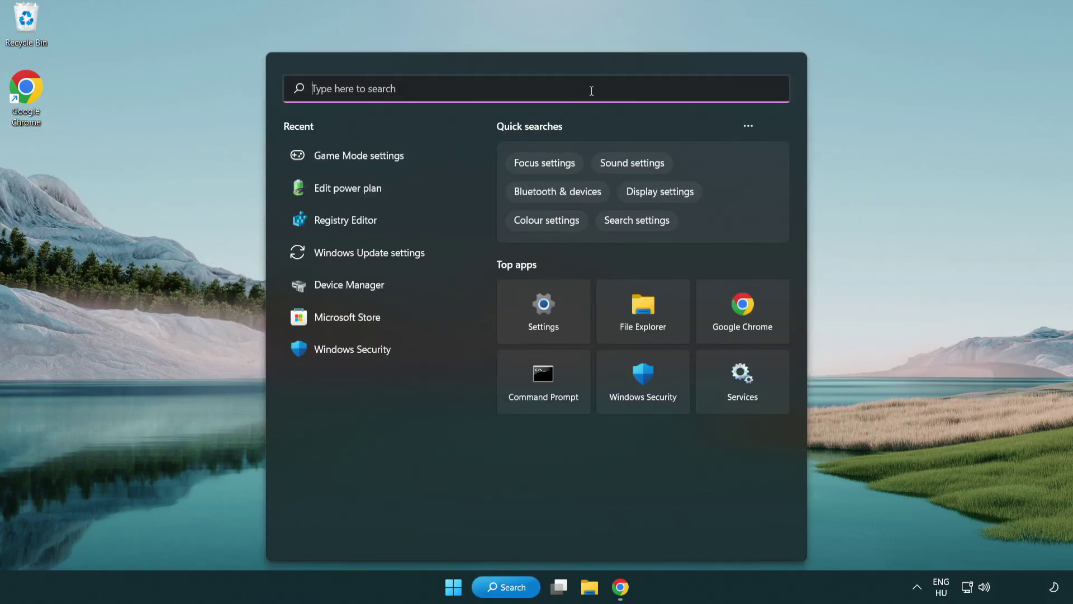
type("edit power ")
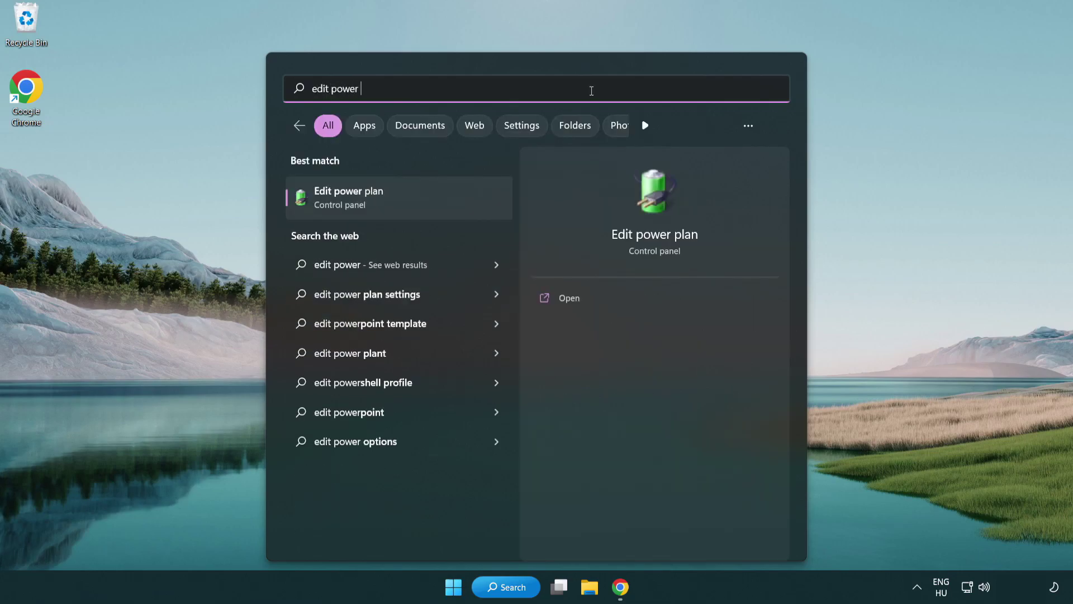
type("plan")
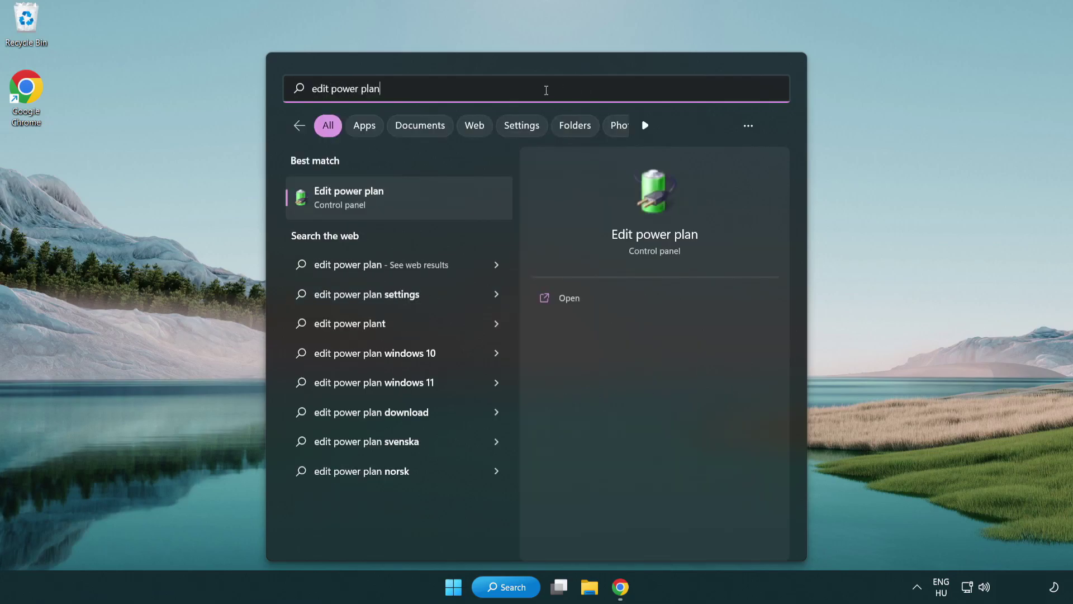
Make High performance the active power plan, then search Windows for 'device manager'
left_click(405, 203)
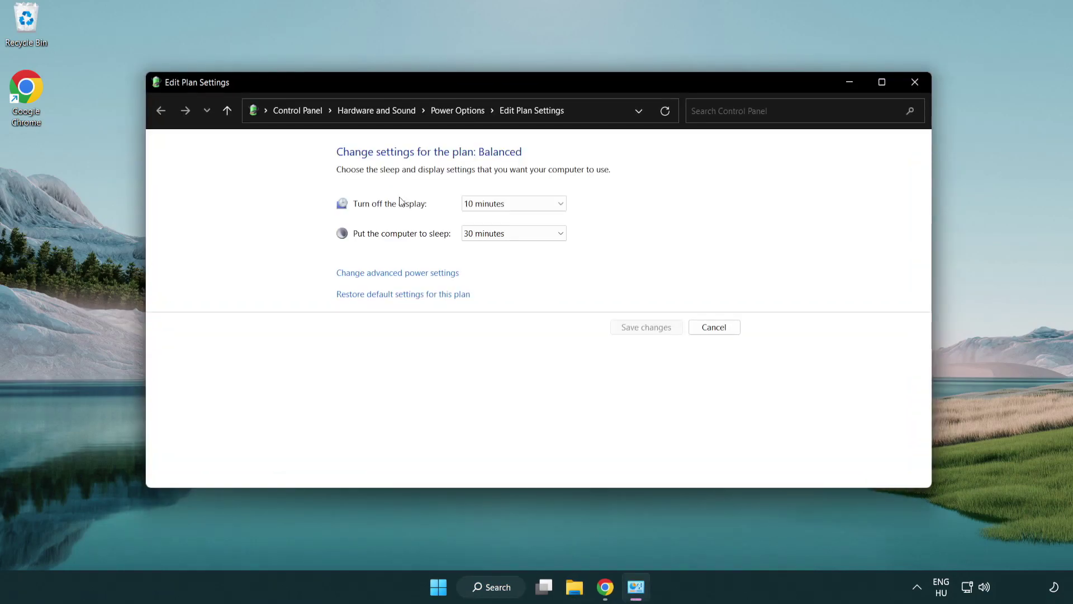
left_click(468, 118)
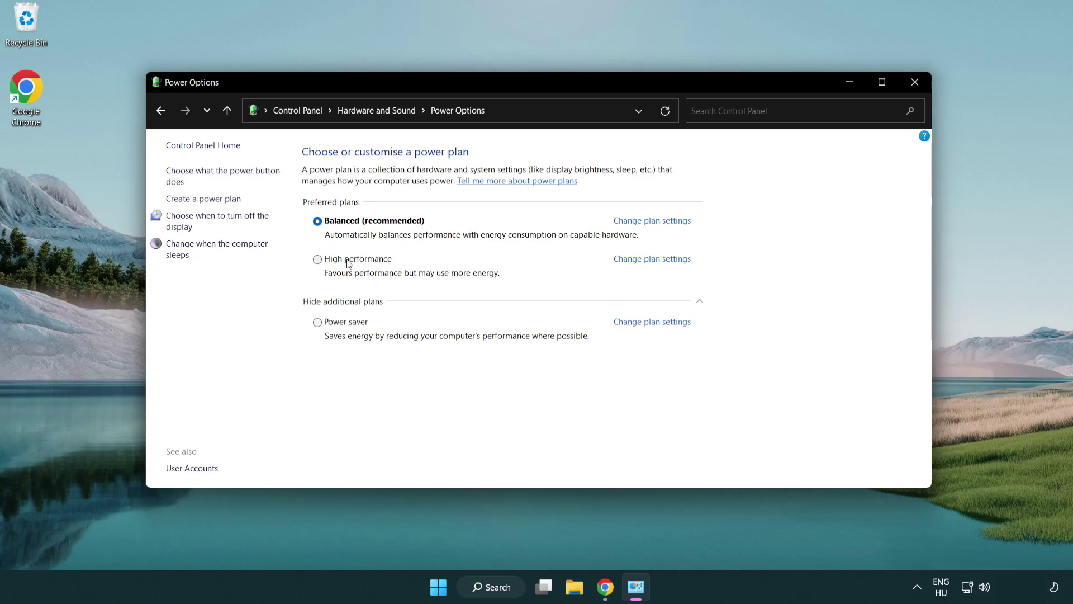
left_click(318, 260)
left_click(913, 82)
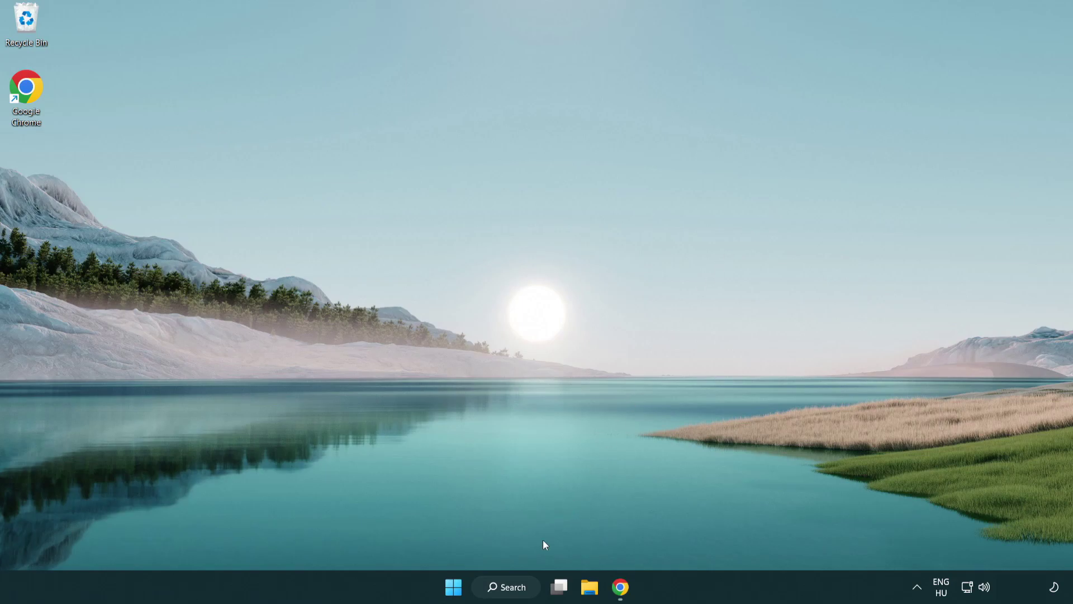
left_click(520, 587)
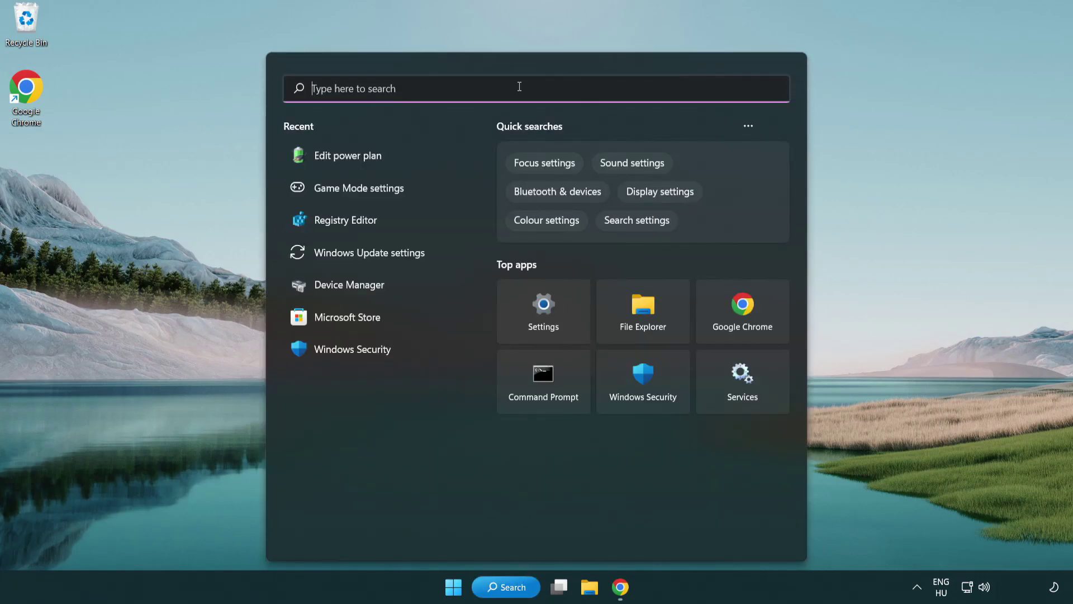
type("device manager")
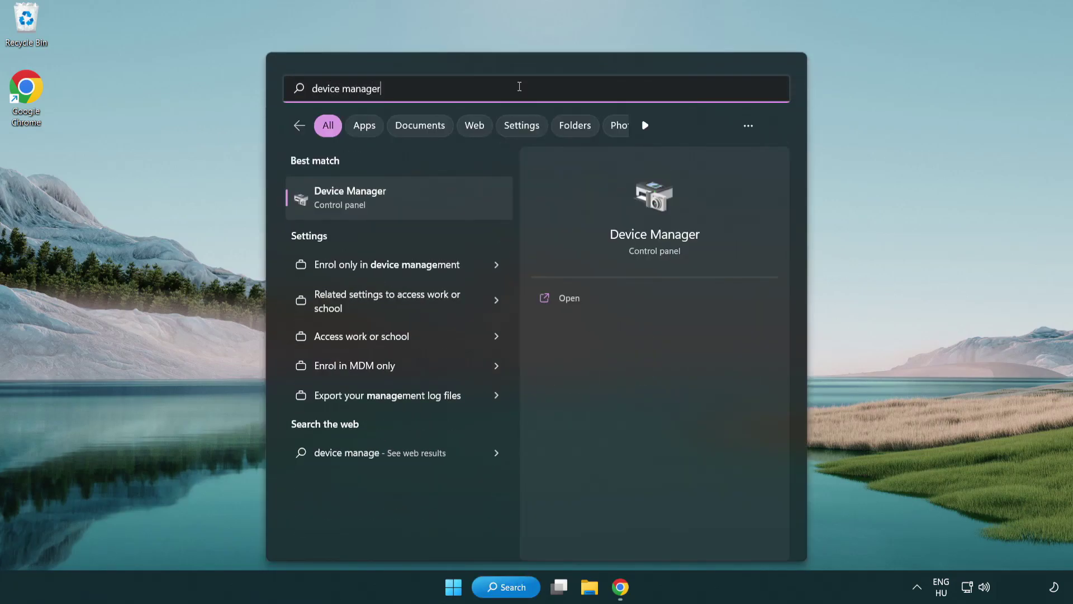
Search automatically for a newer VMware SVGA 3D display driver, then close Device Manager
left_click(410, 200)
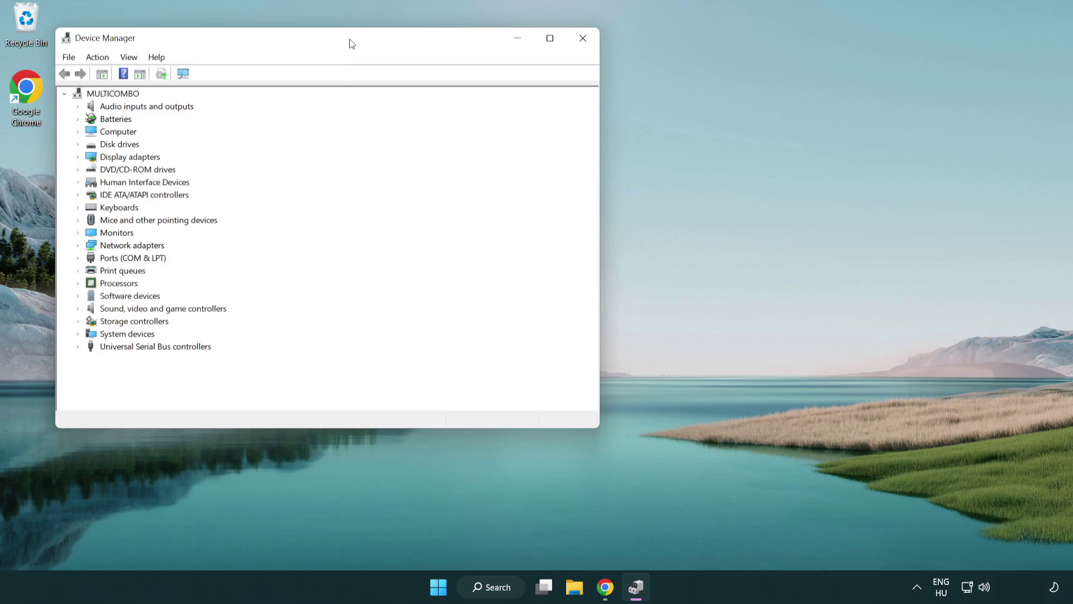
left_click_drag(351, 43, 551, 101)
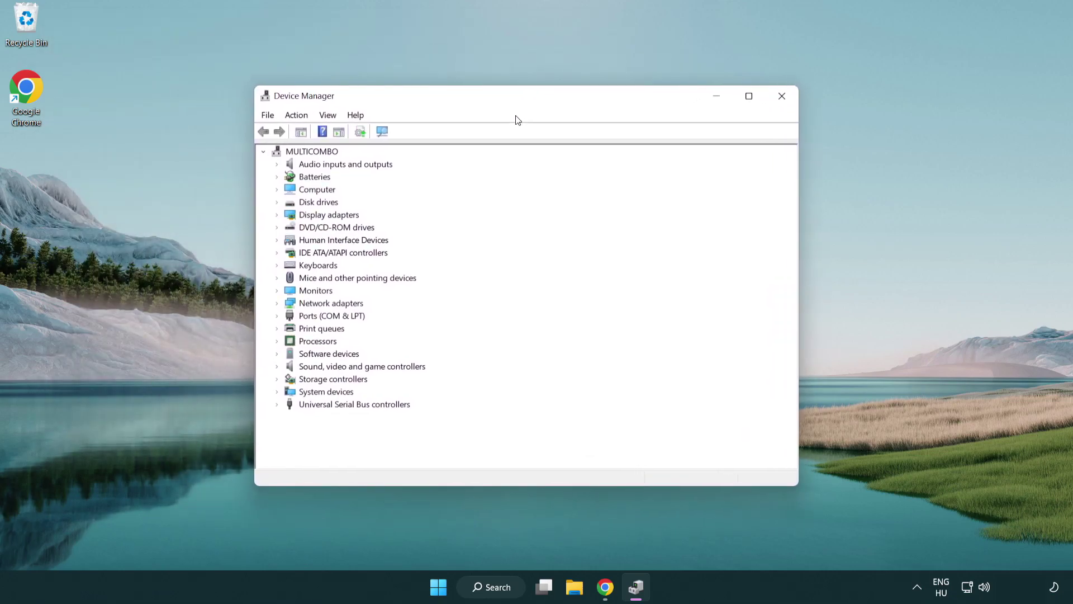
left_click(290, 215)
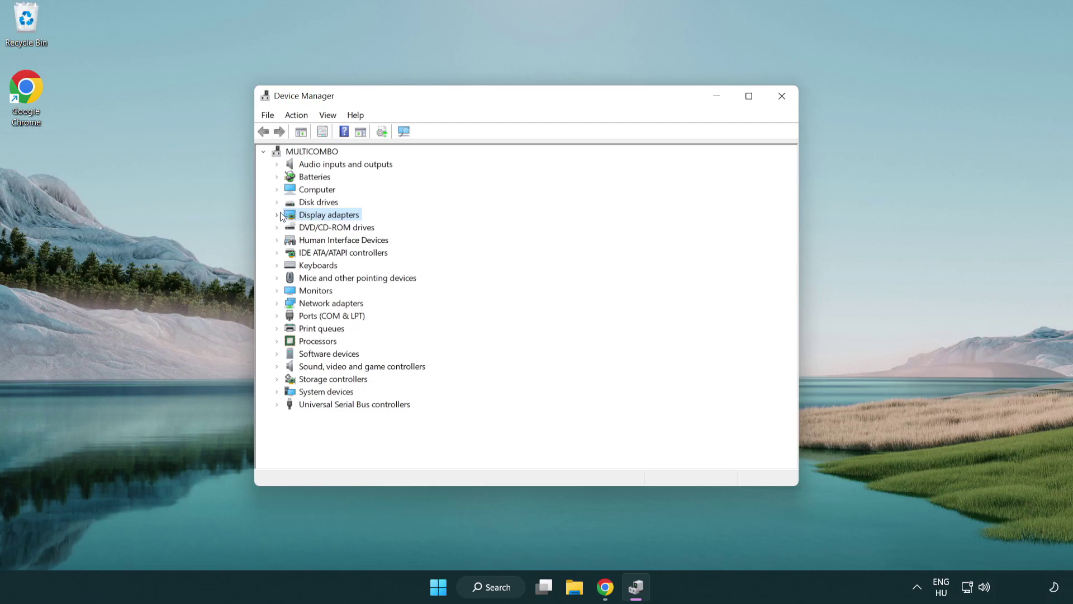
left_click(277, 215)
left_click(307, 228)
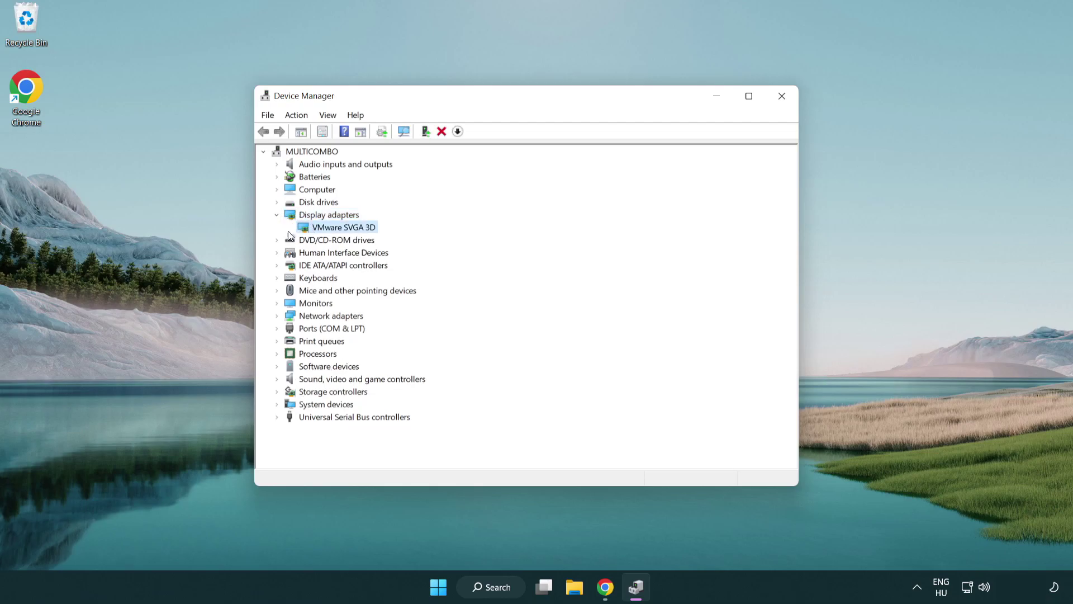
right_click(338, 232)
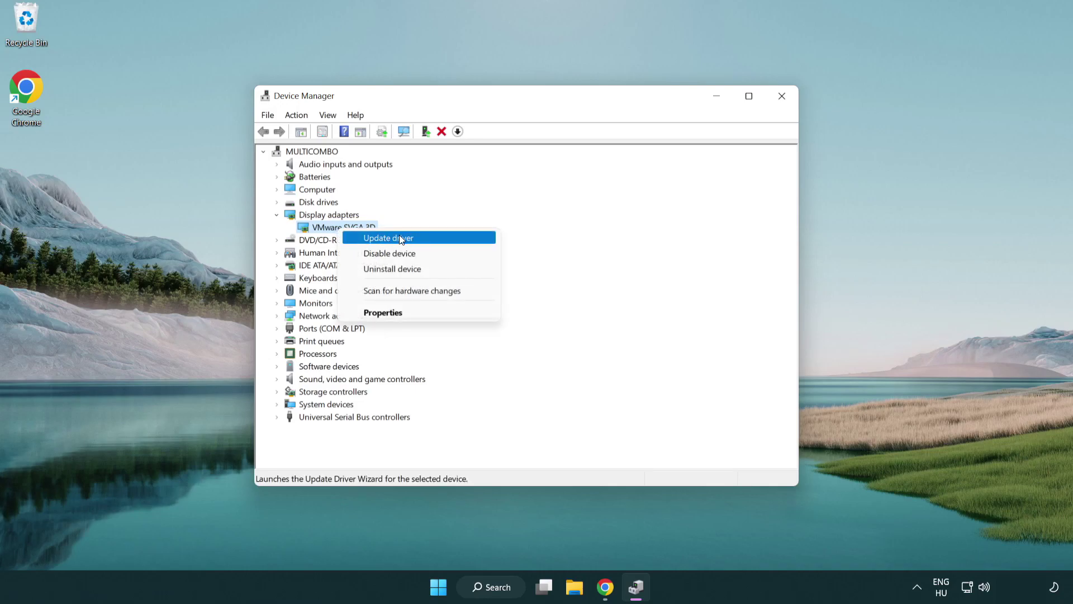
left_click(428, 239)
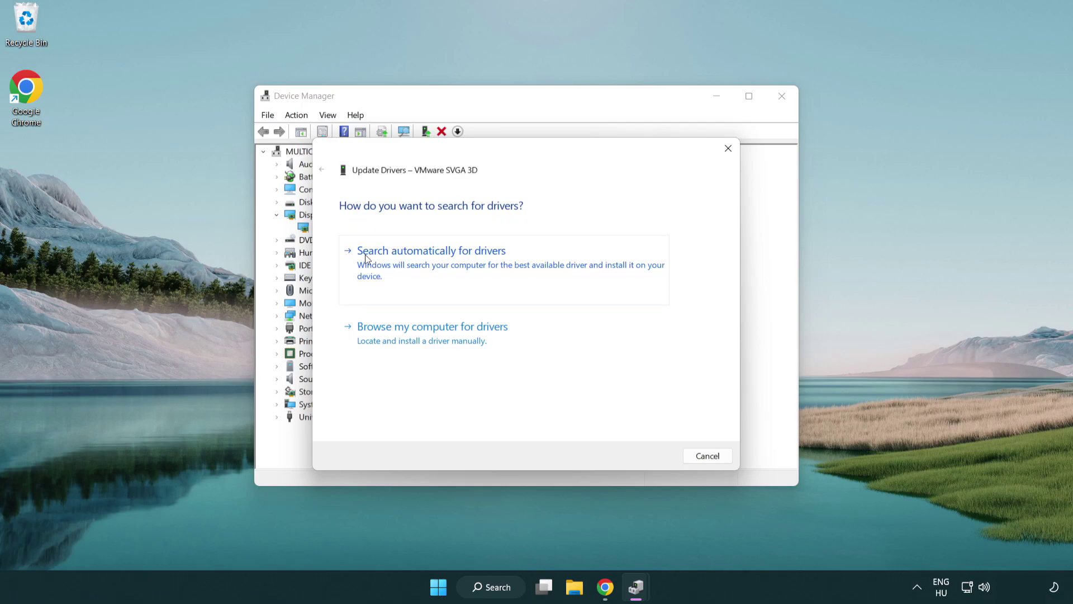
left_click(440, 262)
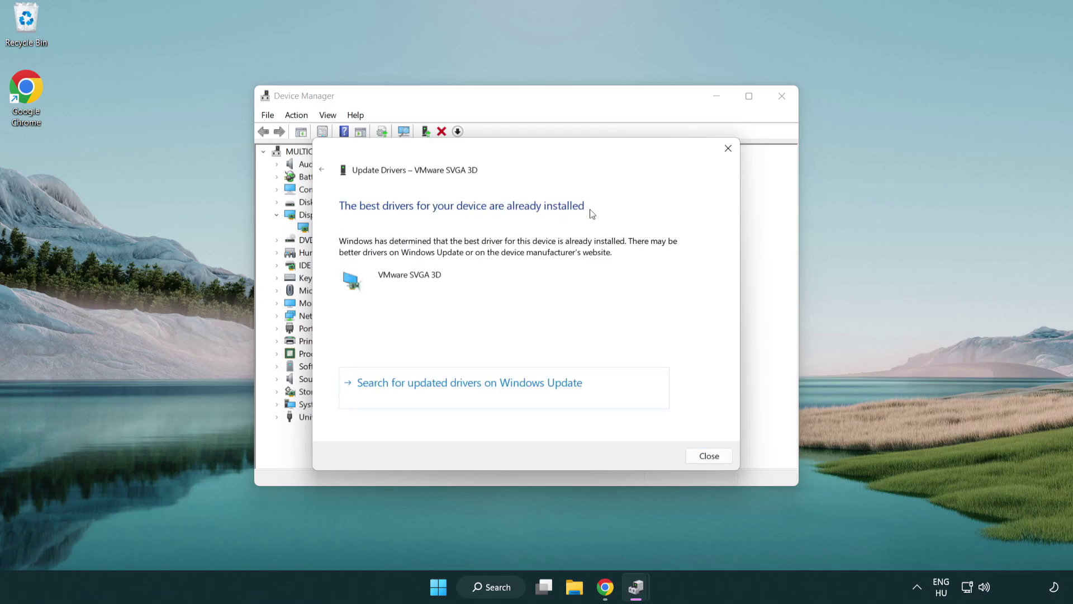
left_click(704, 456)
left_click(781, 97)
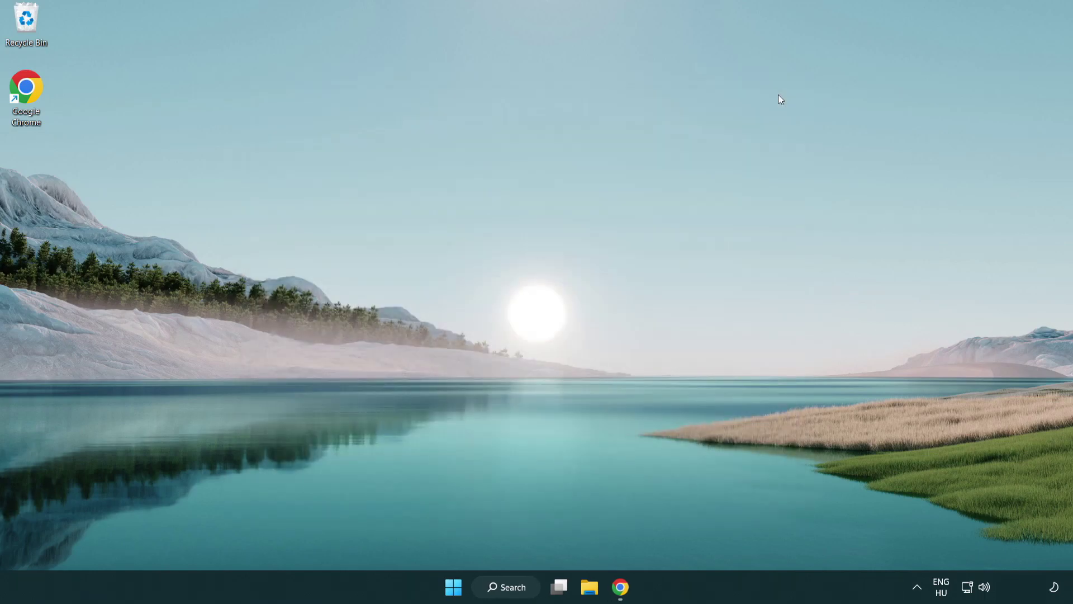
Search for 'game mode' and open the Game Mode settings page
left_click(513, 591)
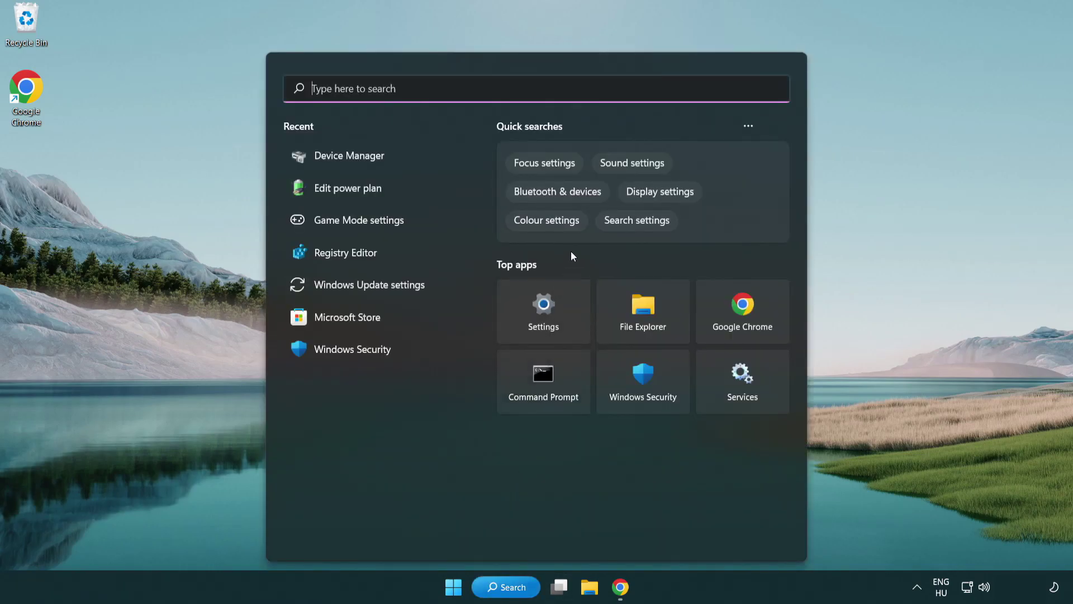
type("gam")
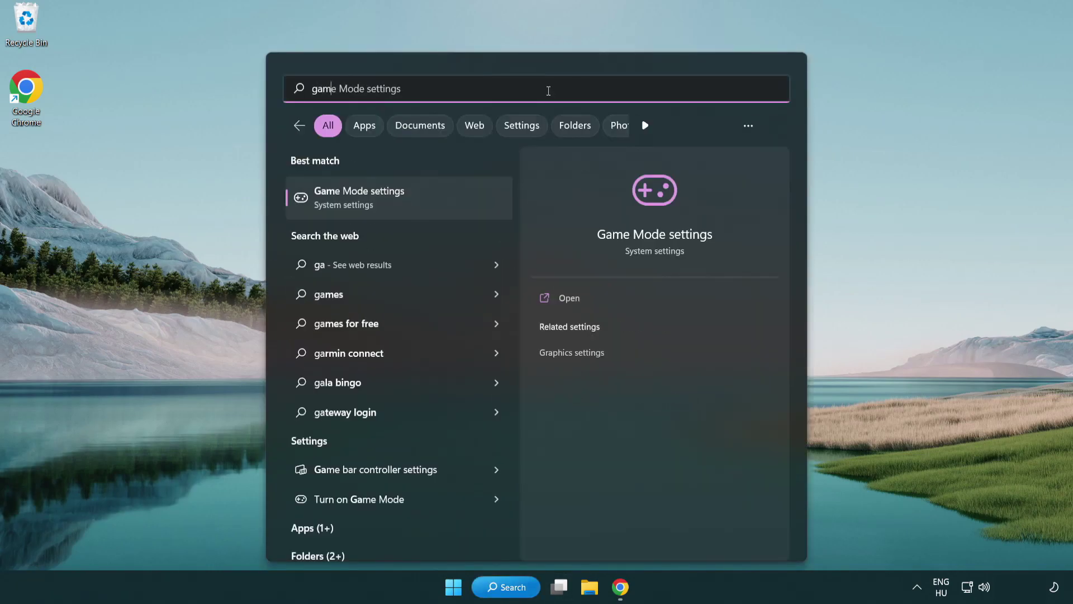
type("e mode")
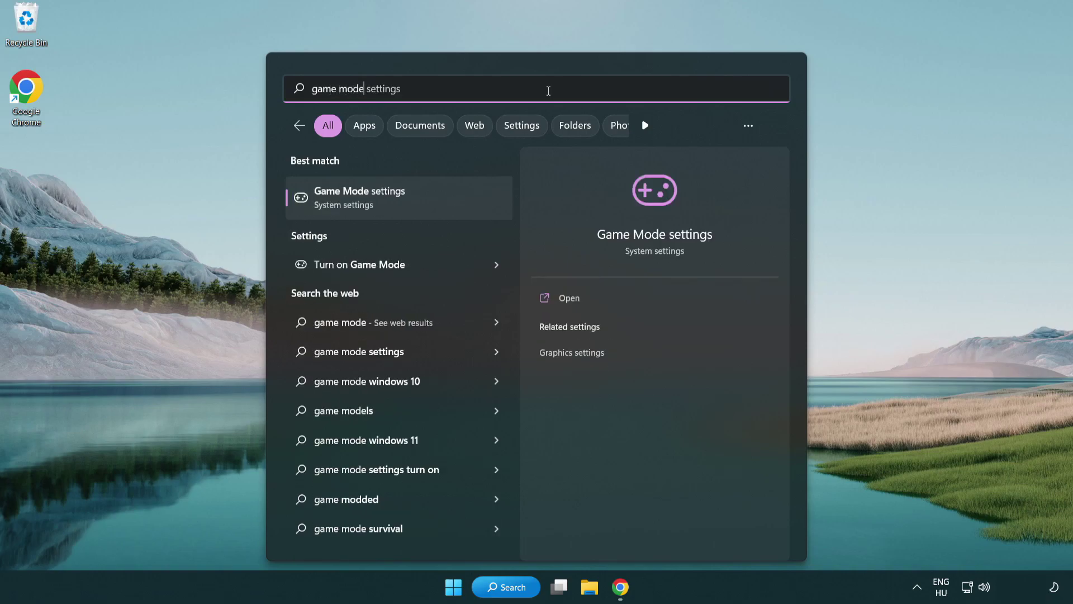
left_click(403, 205)
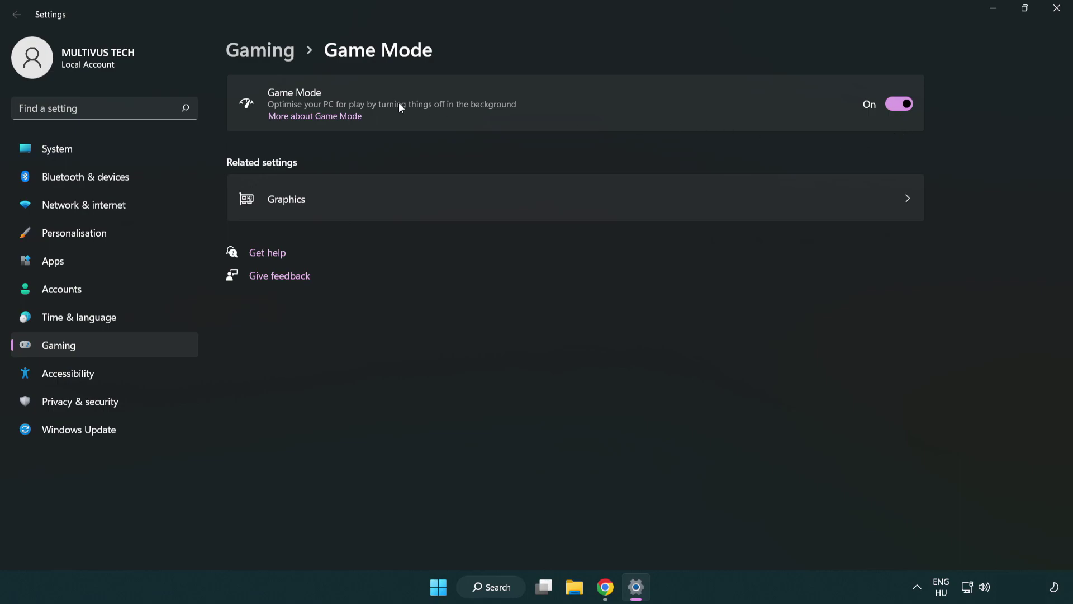
Turn off opening Xbox Game Bar with the controller button, then close Settings
left_click(278, 58)
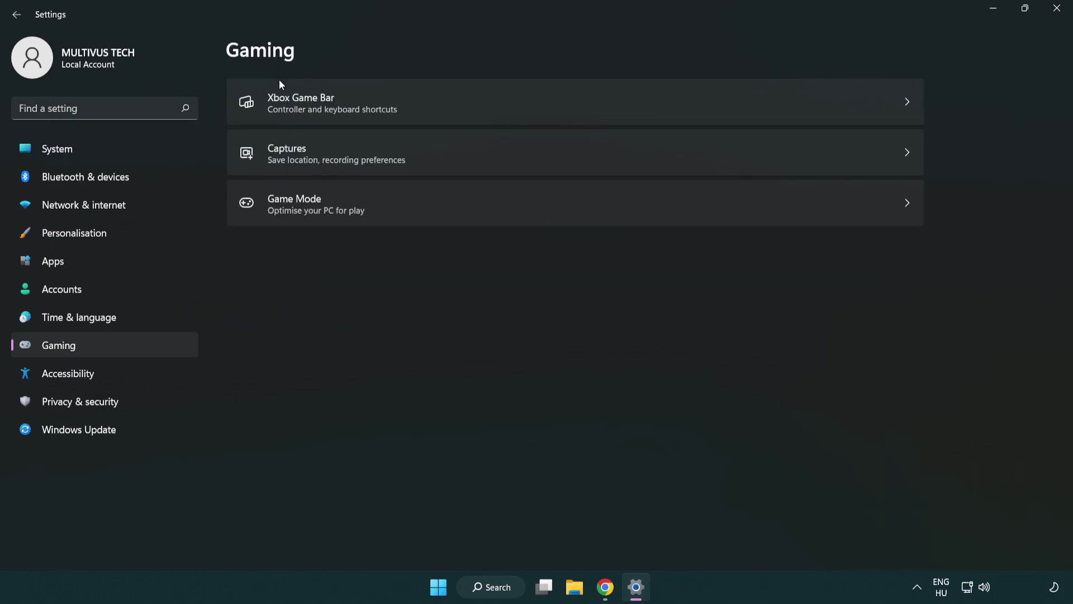
left_click(476, 105)
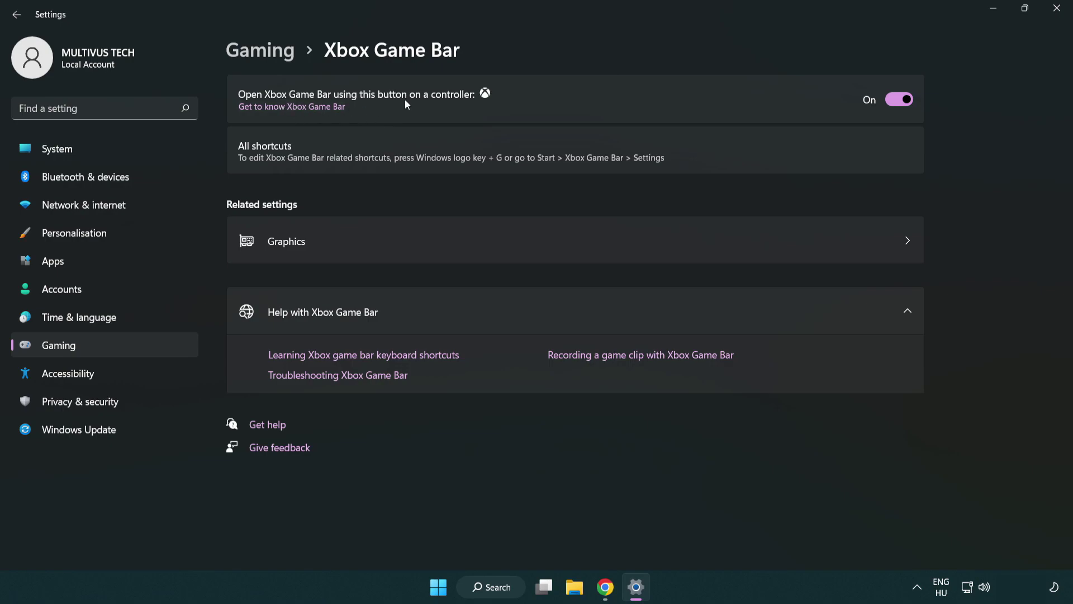
left_click(904, 102)
left_click(1057, 15)
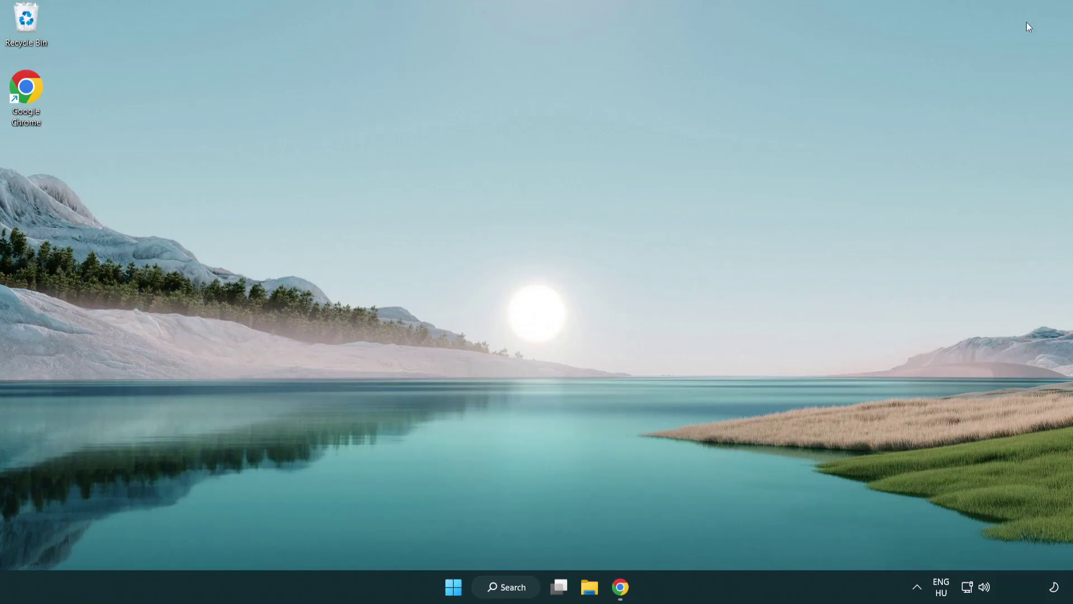
End the Google Chrome (8) processes in Task Manager and show the Startup apps list
right_click(453, 587)
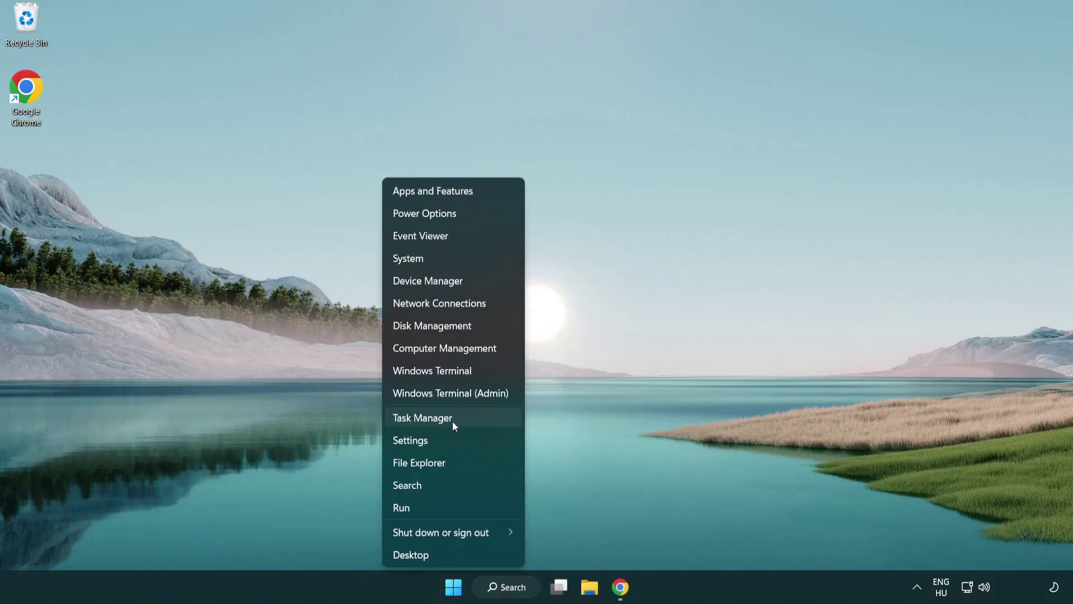
left_click(470, 421)
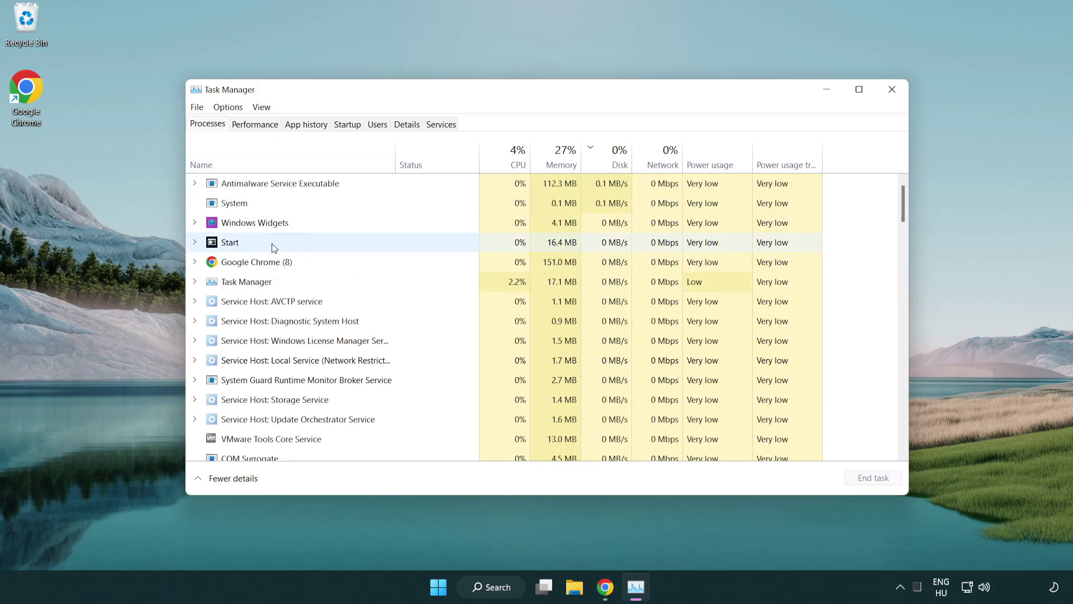
left_click(273, 263)
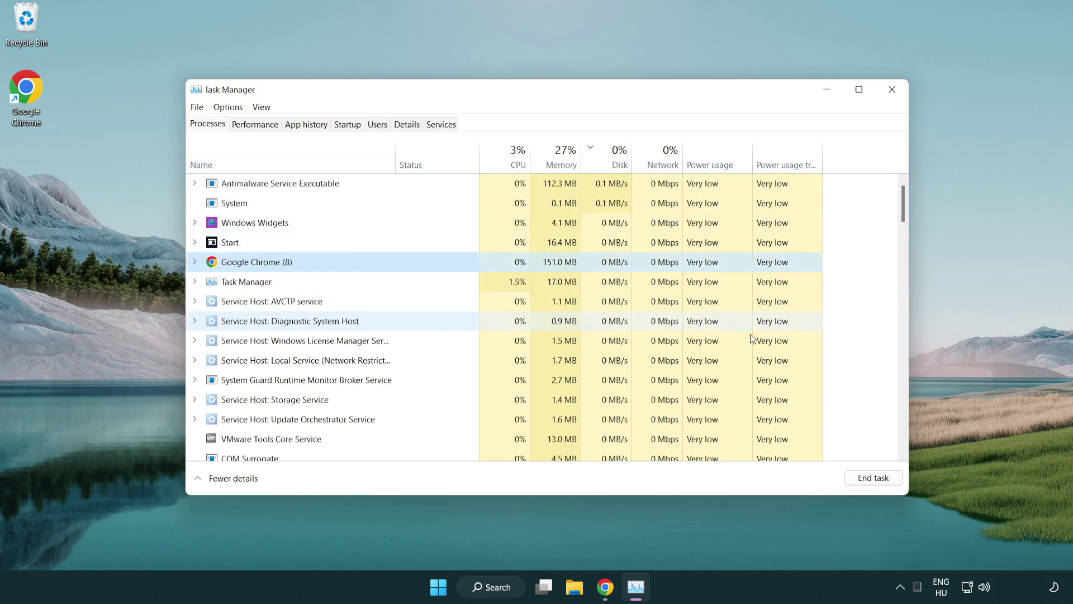
left_click(879, 481)
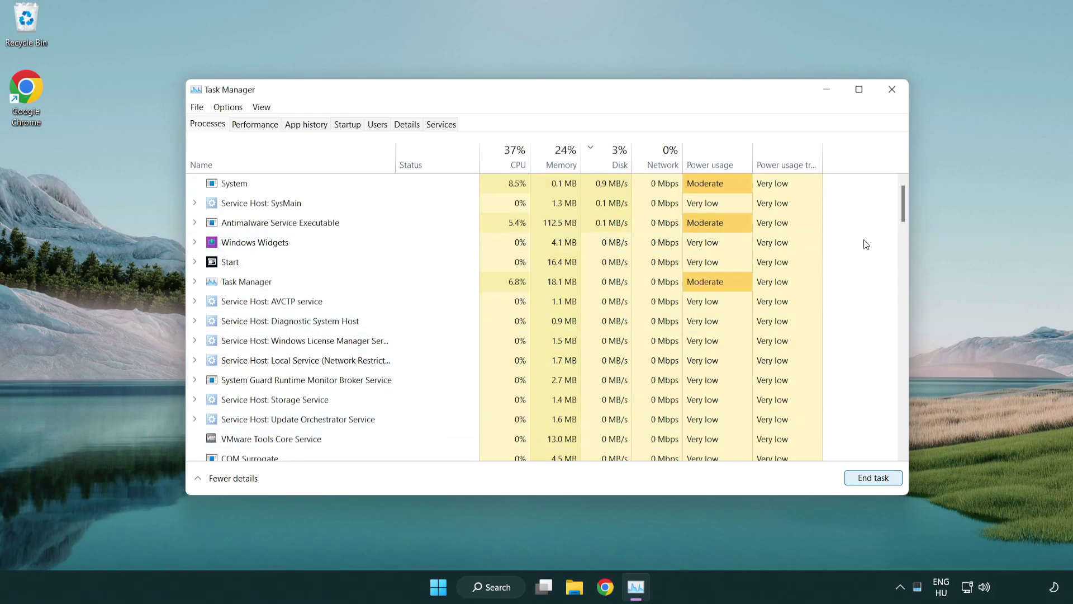
left_click_drag(906, 216, 897, 191)
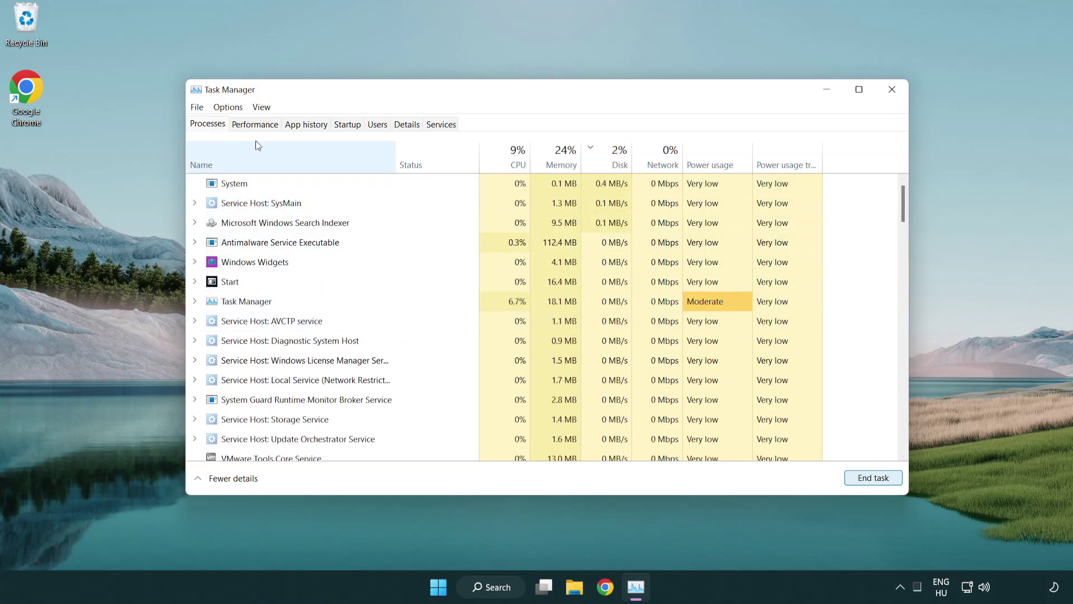
left_click(353, 126)
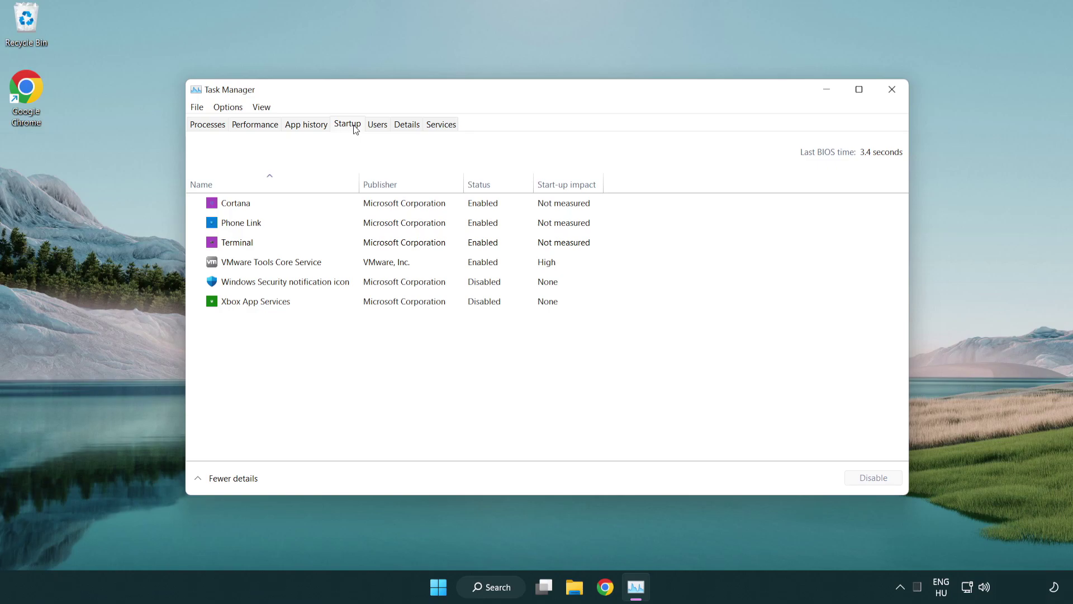
Disable Cortana, Phone Link and Terminal as startup apps, then close Task Manager
left_click(383, 206)
left_click(881, 478)
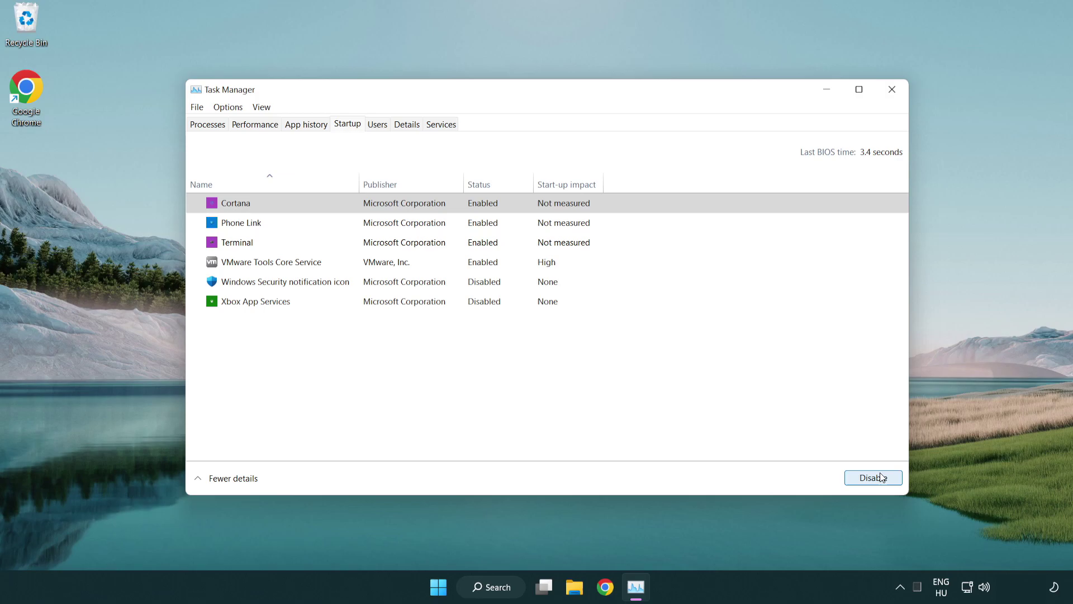
left_click(426, 223)
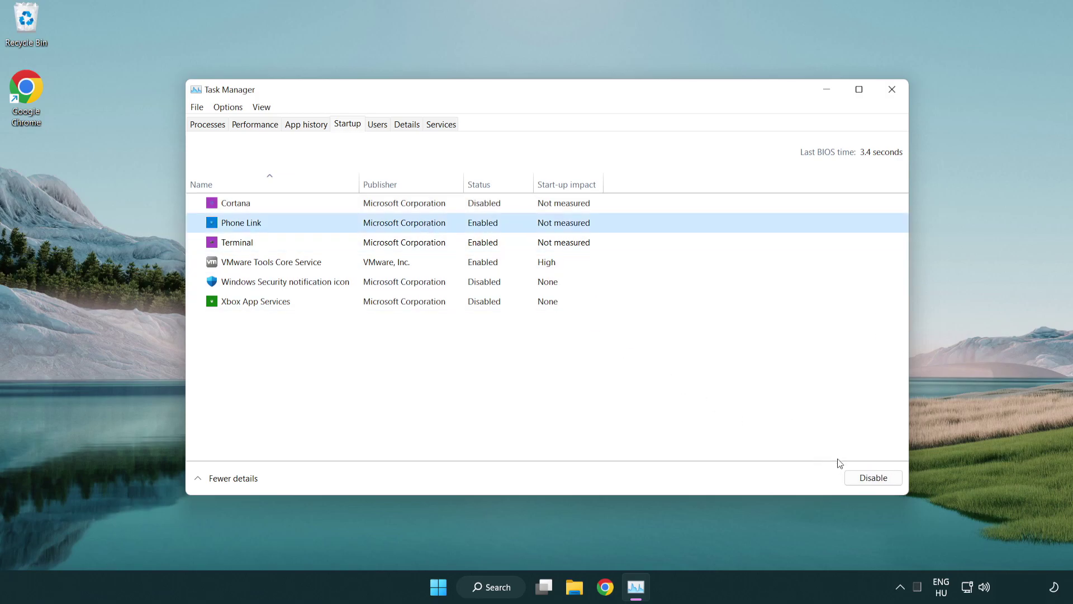
left_click(872, 479)
left_click(365, 247)
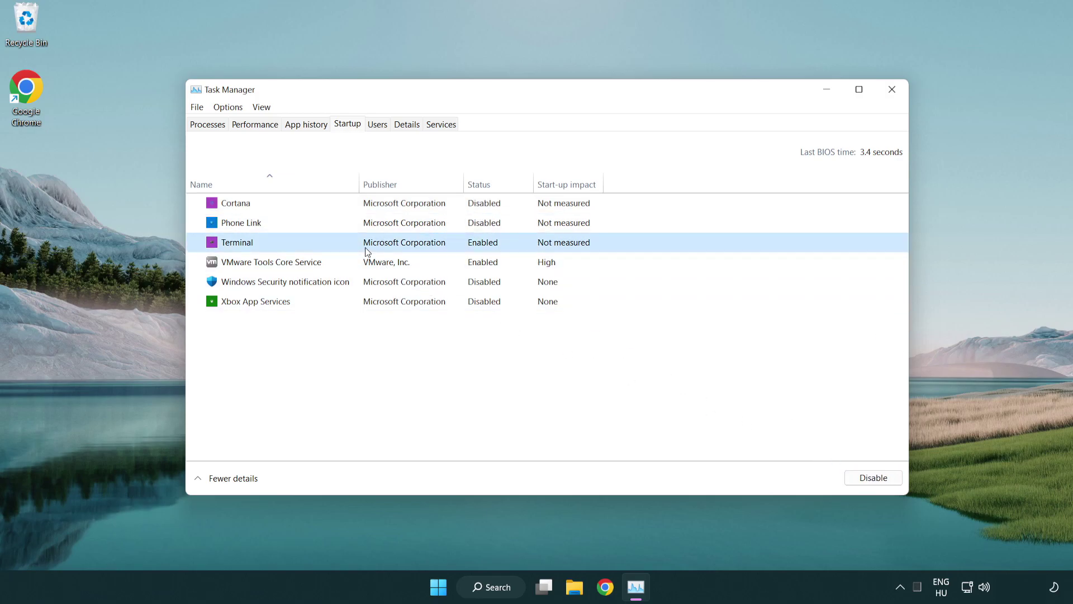
left_click(896, 484)
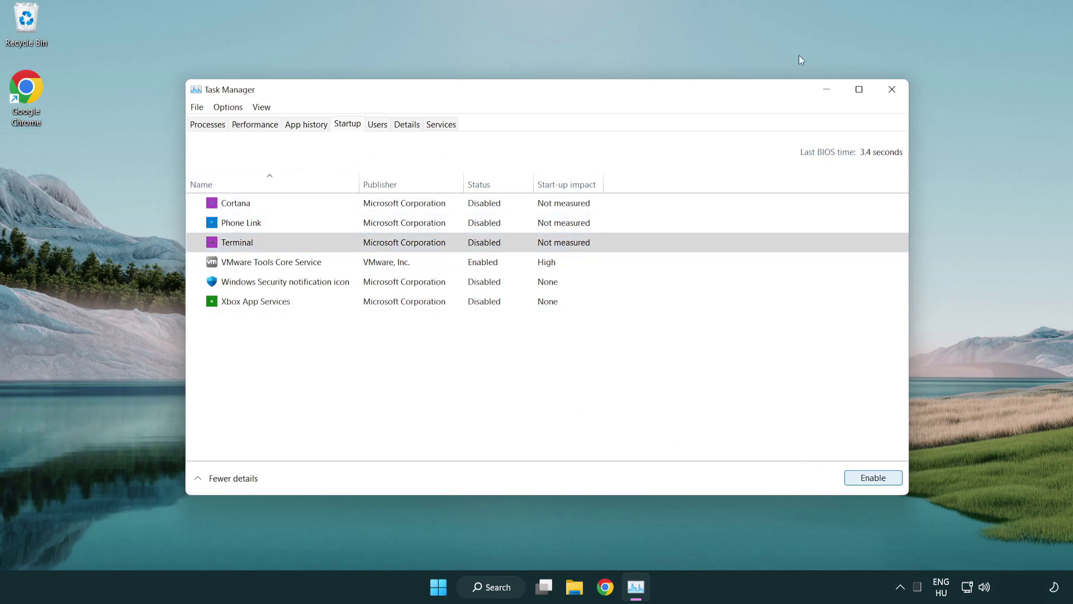
left_click(892, 89)
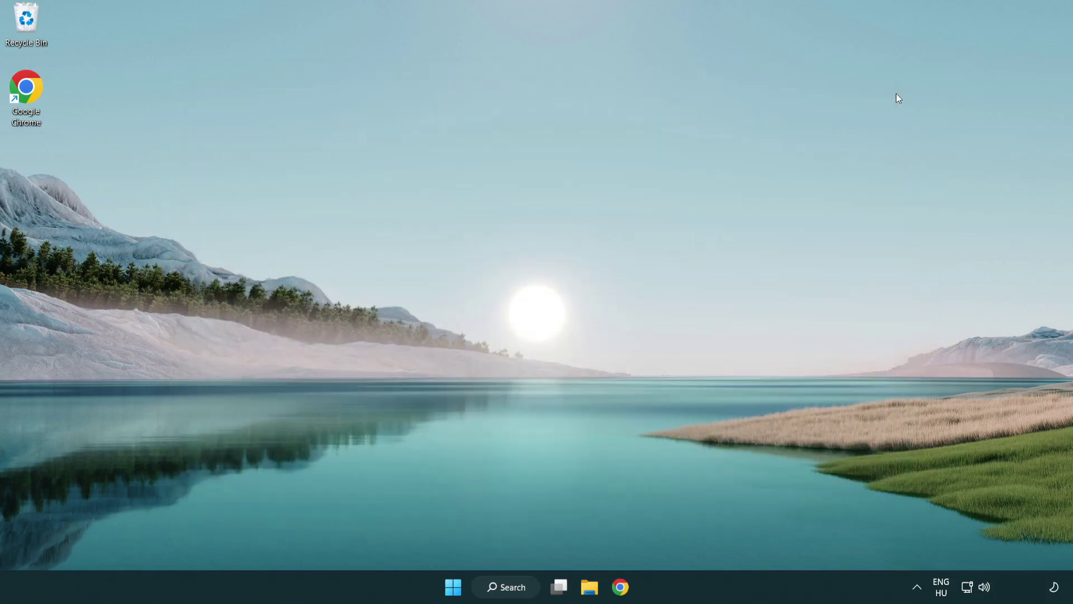
Search Windows for 'update'
left_click(505, 586)
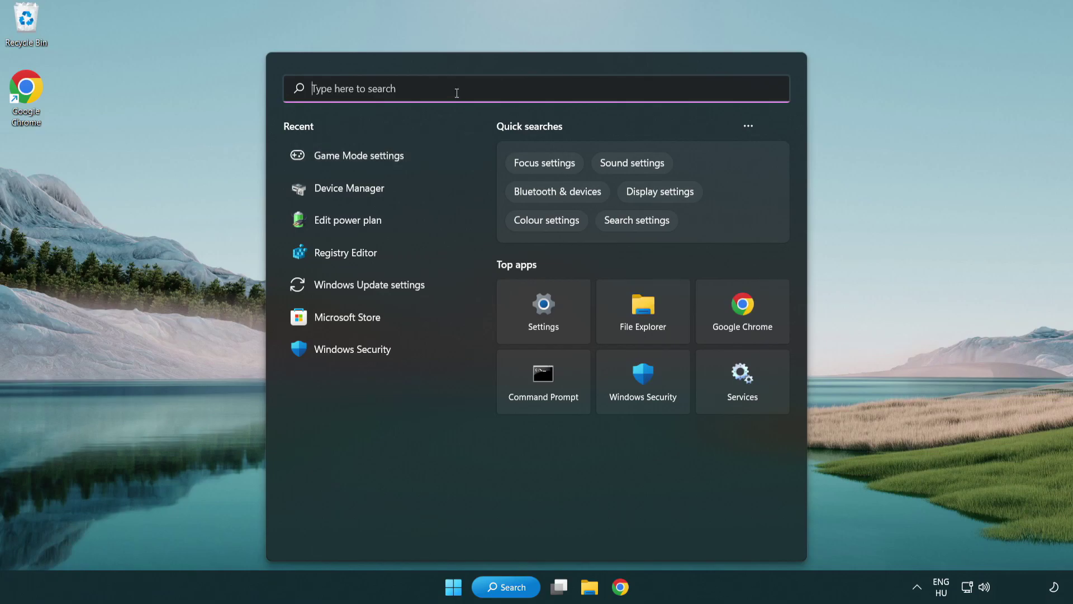
type("update")
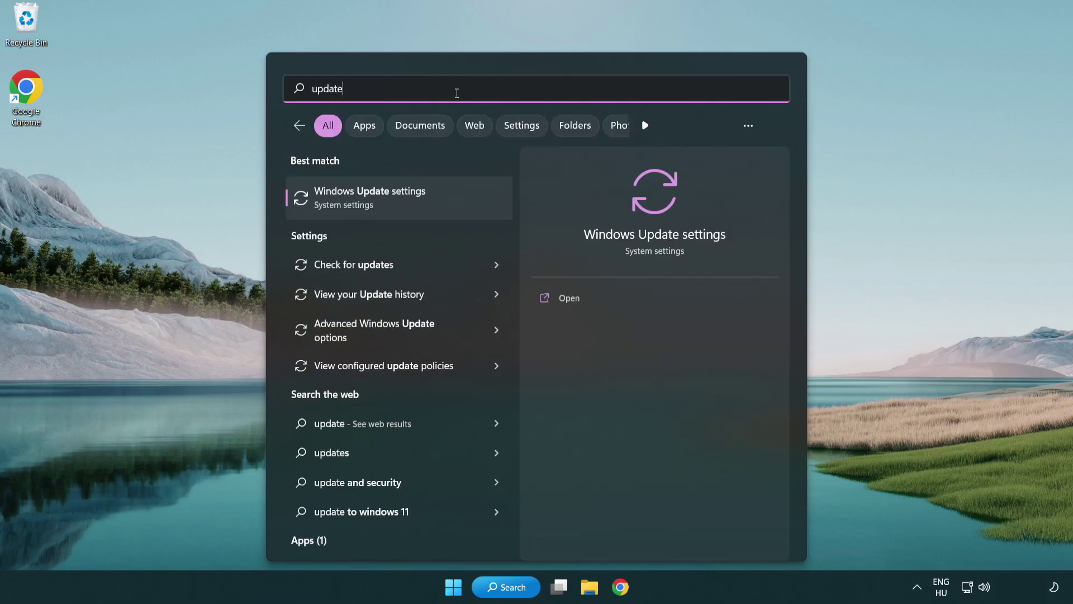
Run a Windows Update check until it reports up to date, then close Settings
left_click(415, 204)
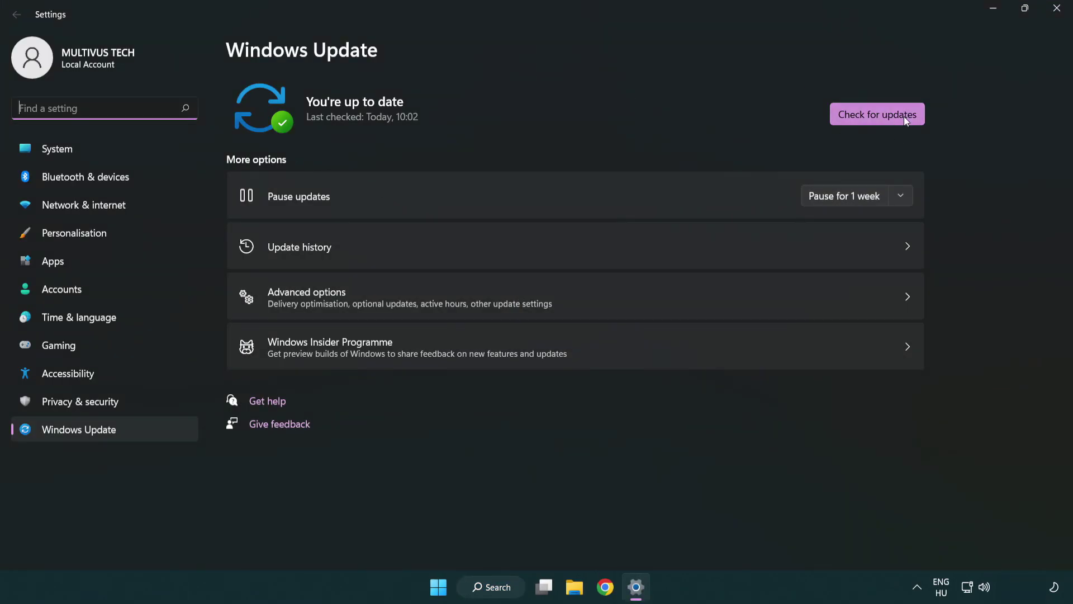
left_click(884, 114)
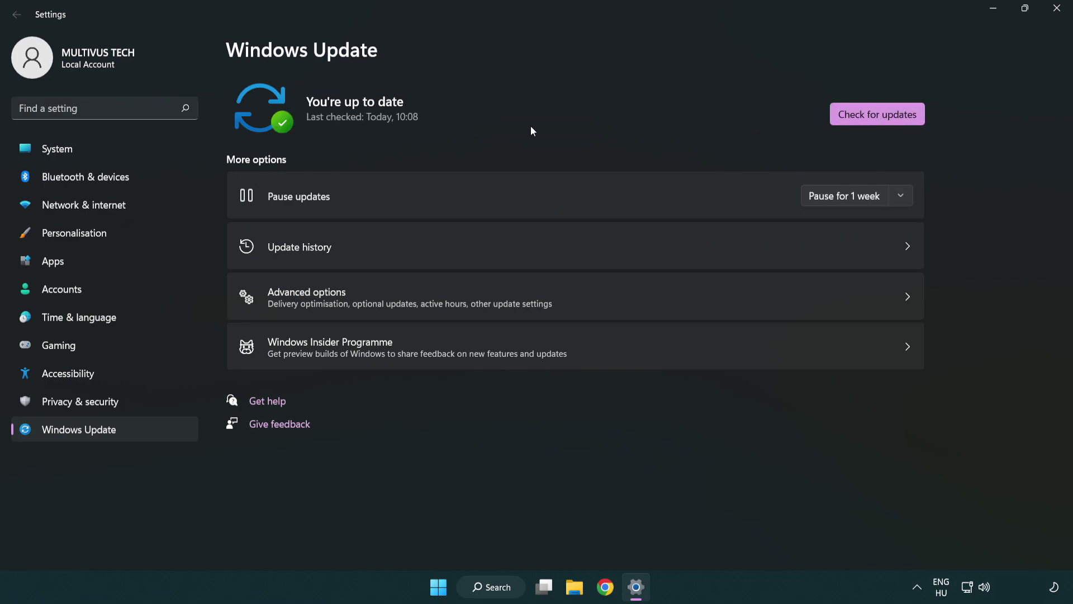
left_click(1057, 9)
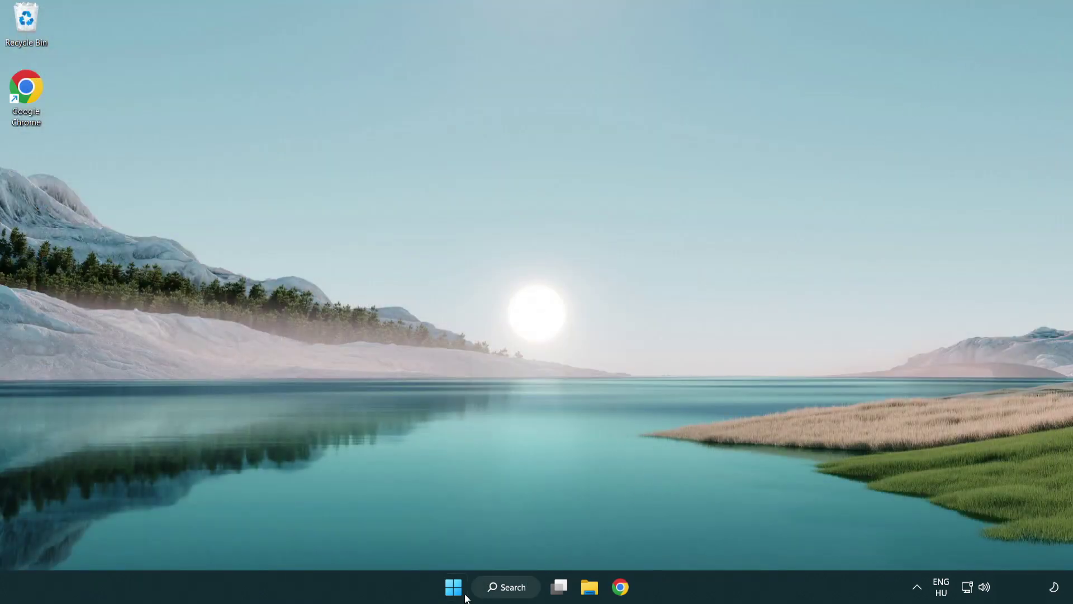
Launch Registry Editor by searching Windows for 'regedit'
left_click(506, 589)
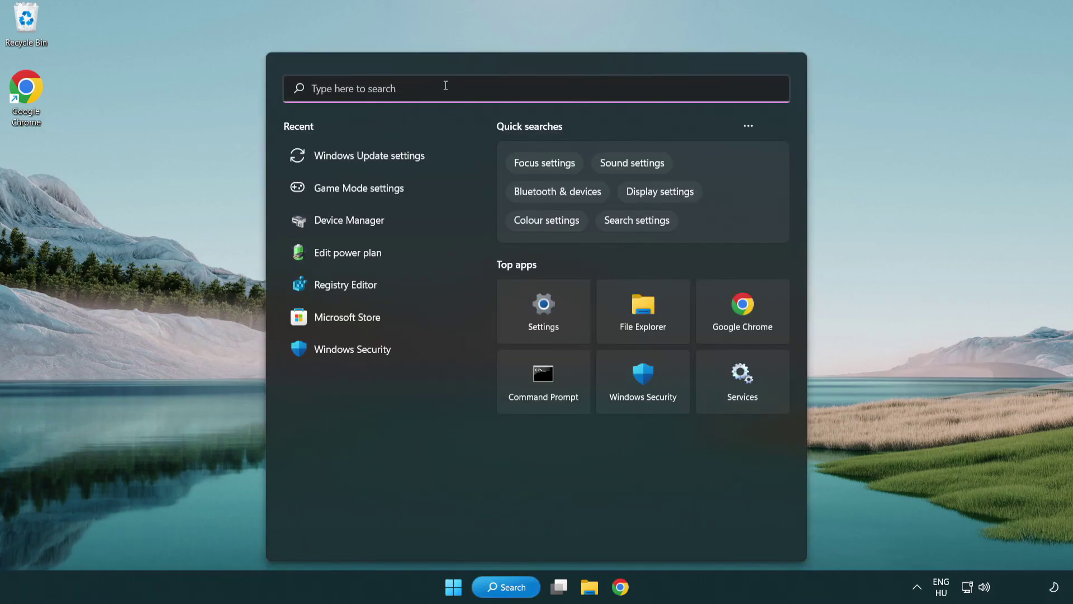
type("regedit")
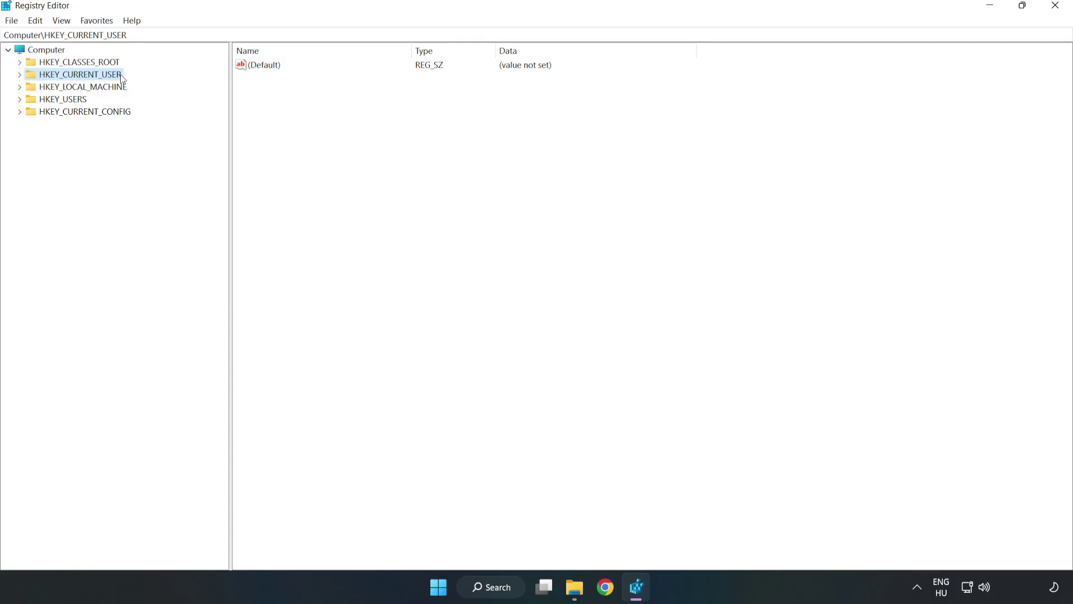
Change GameDVR_Enabled in HKEY_CURRENT_USER\System\GameConfigStore from 1 to 0
left_click(20, 75)
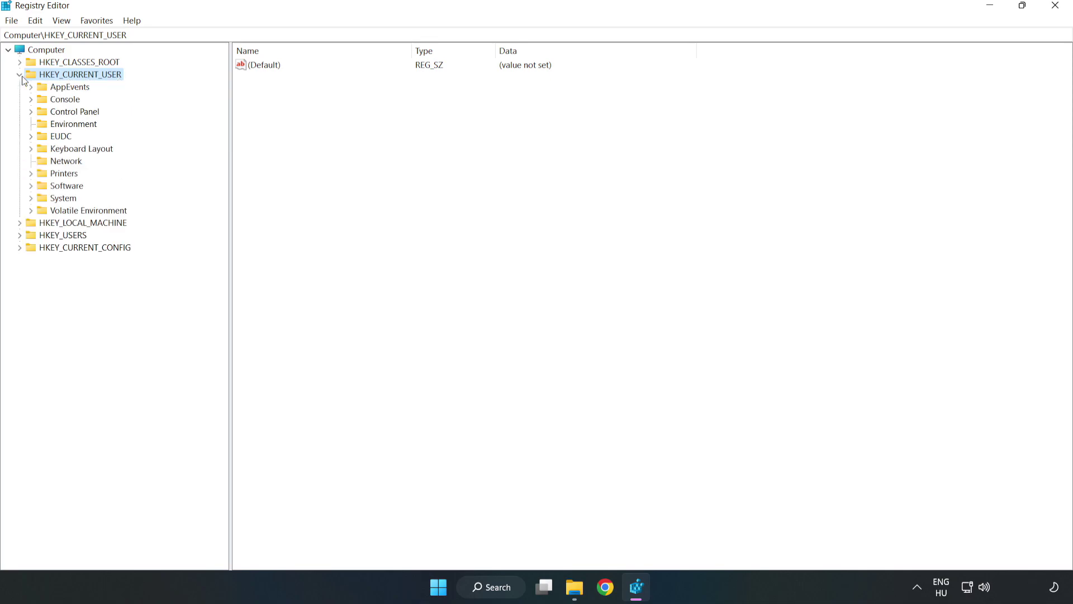
left_click(30, 199)
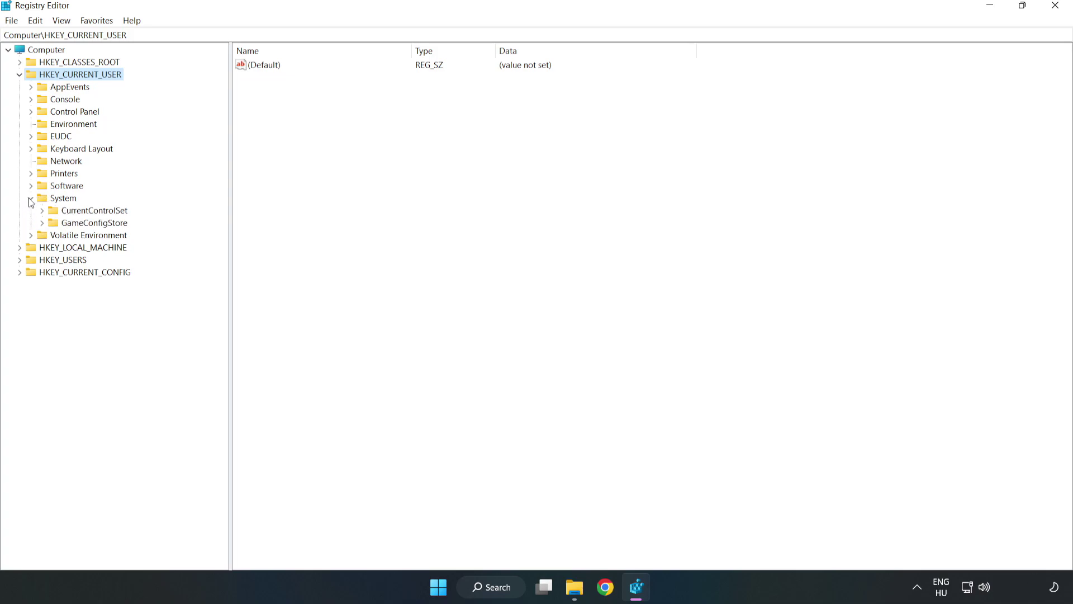
left_click(89, 226)
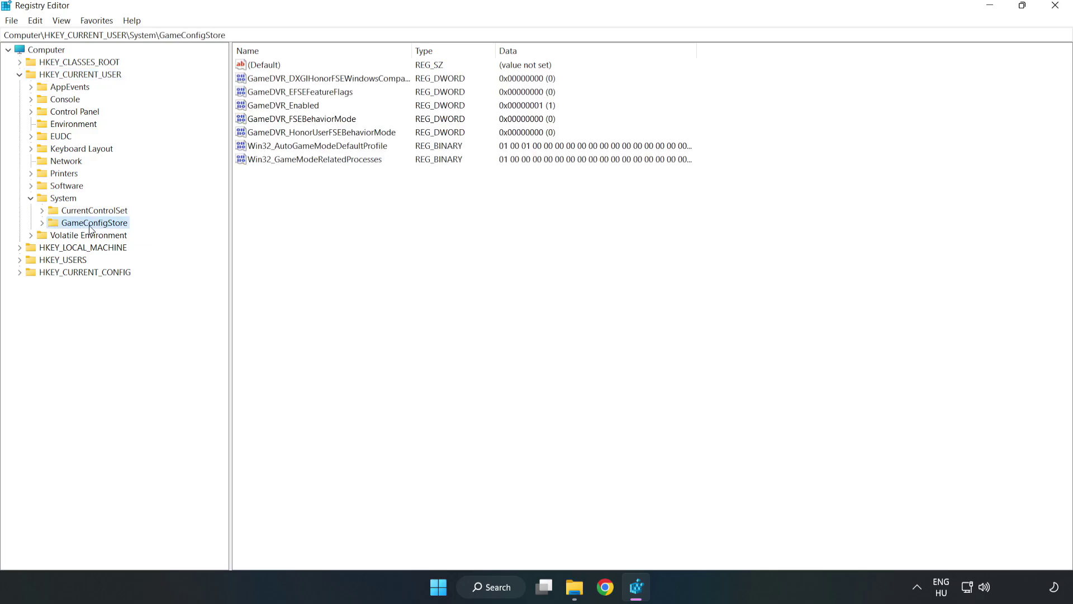
left_click(260, 109)
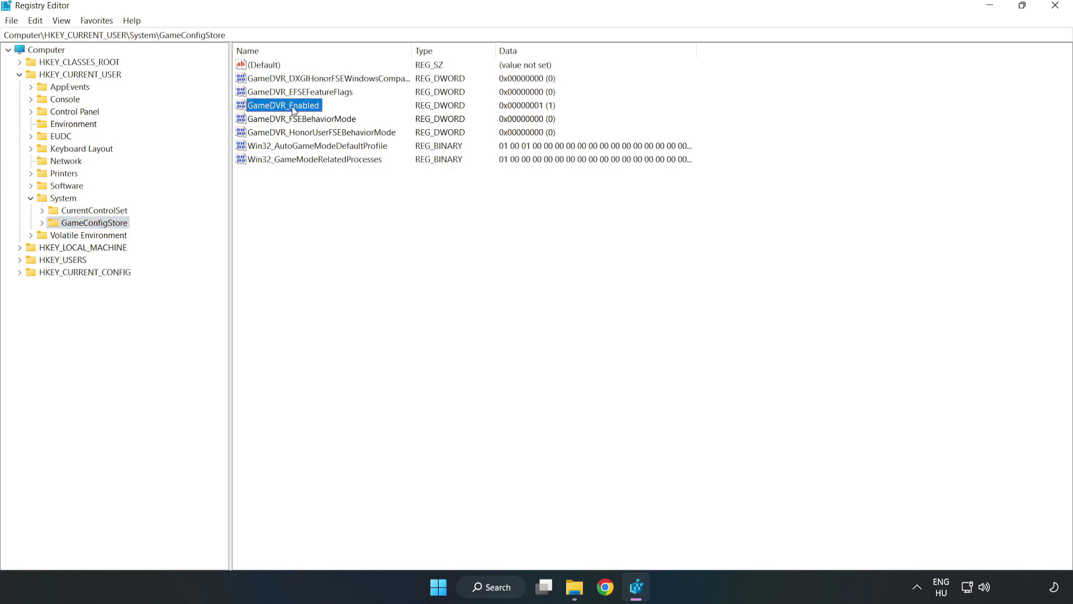
right_click(293, 111)
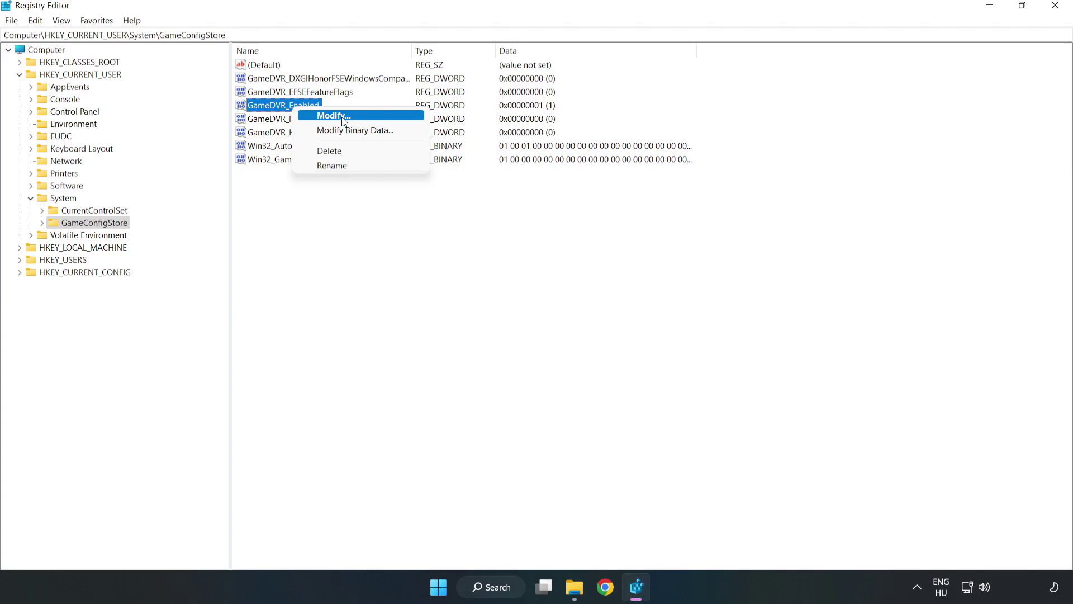
left_click(343, 118)
left_click_drag(273, 105, 601, 229)
left_click(448, 291)
left_click_drag(449, 292, 371, 280)
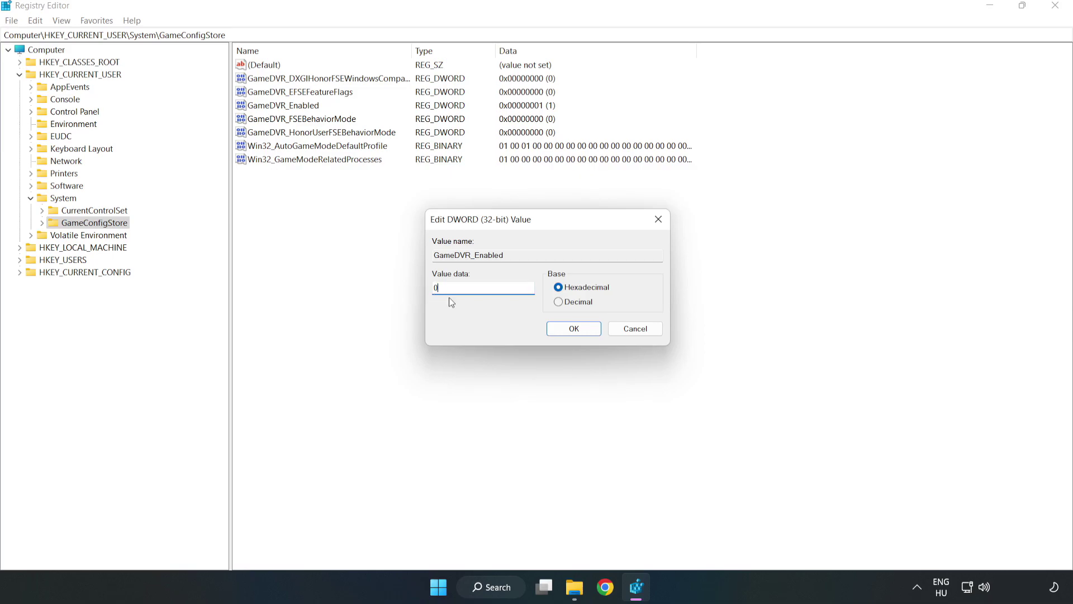
type("0")
left_click(574, 334)
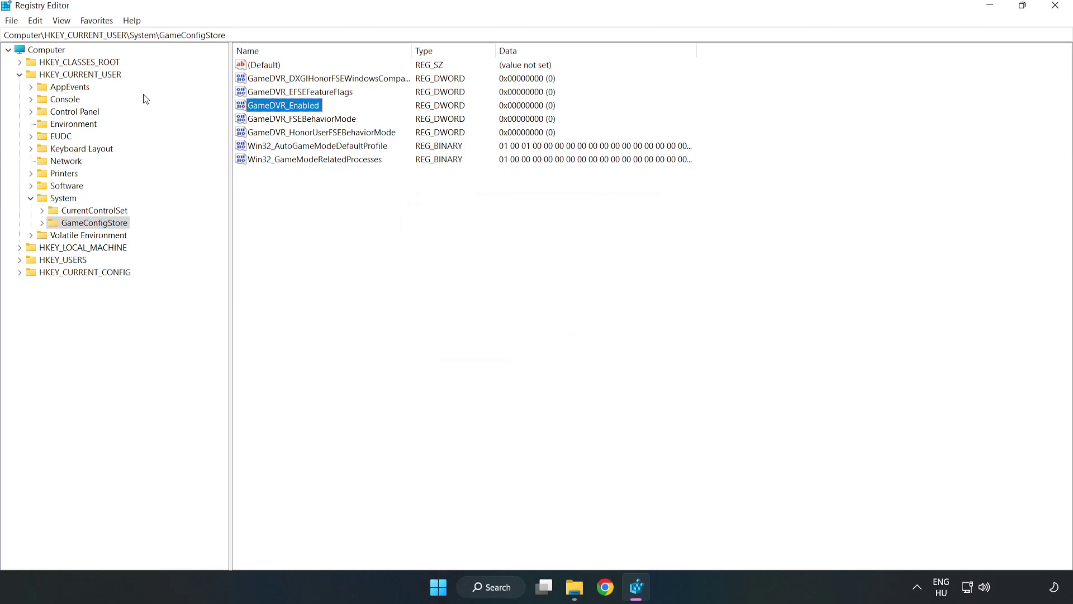
Browse to HKEY_LOCAL_MACHINE\SOFTWARE\Microsoft\PolicyManager\default\ApplicationManagement\AllowGameDVR
left_click(19, 75)
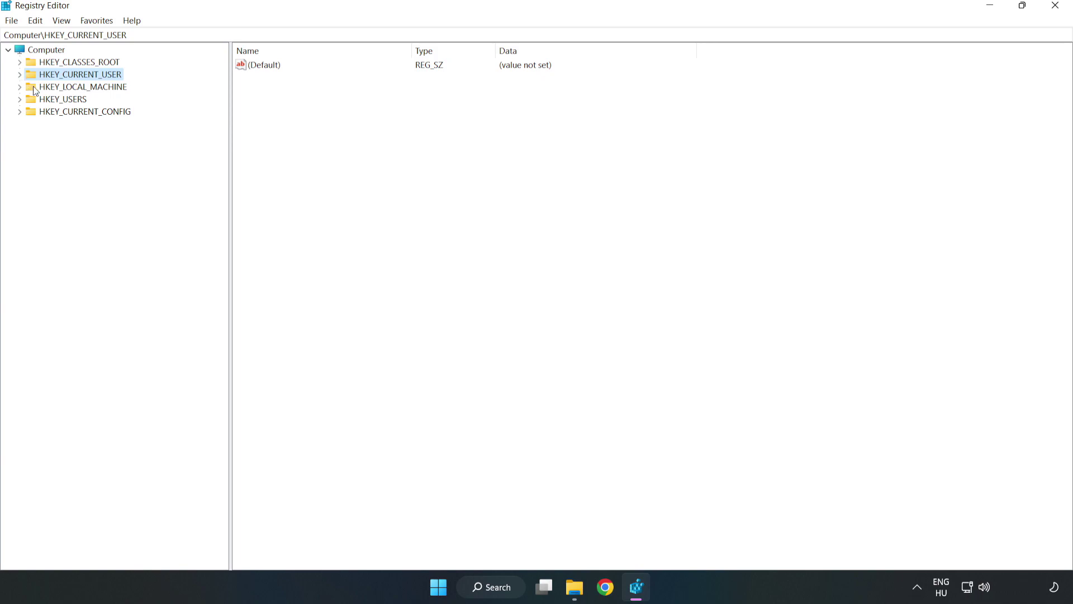
left_click(25, 89)
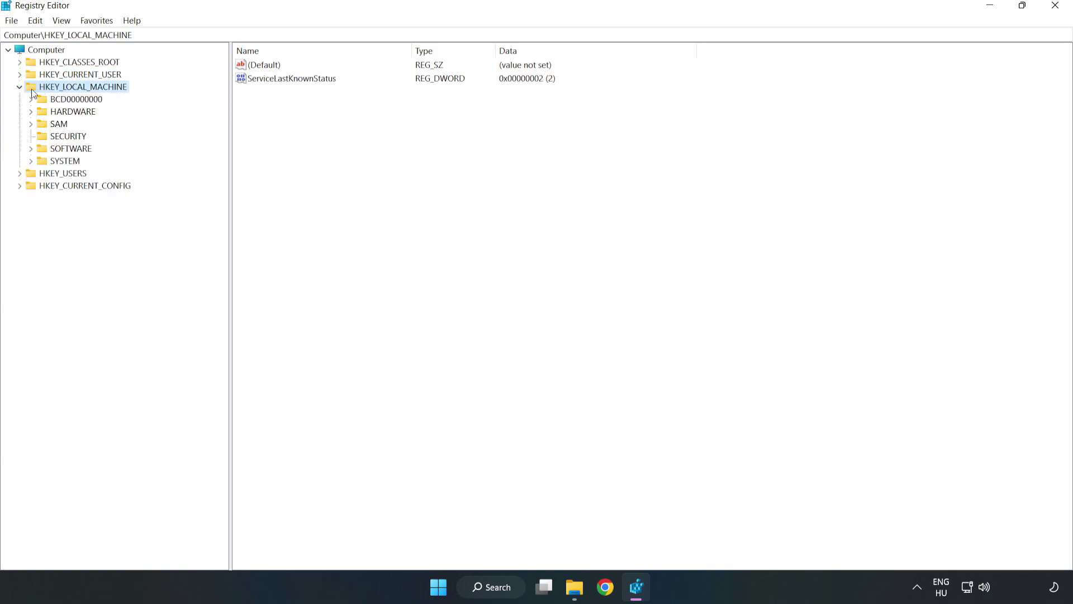
left_click(32, 149)
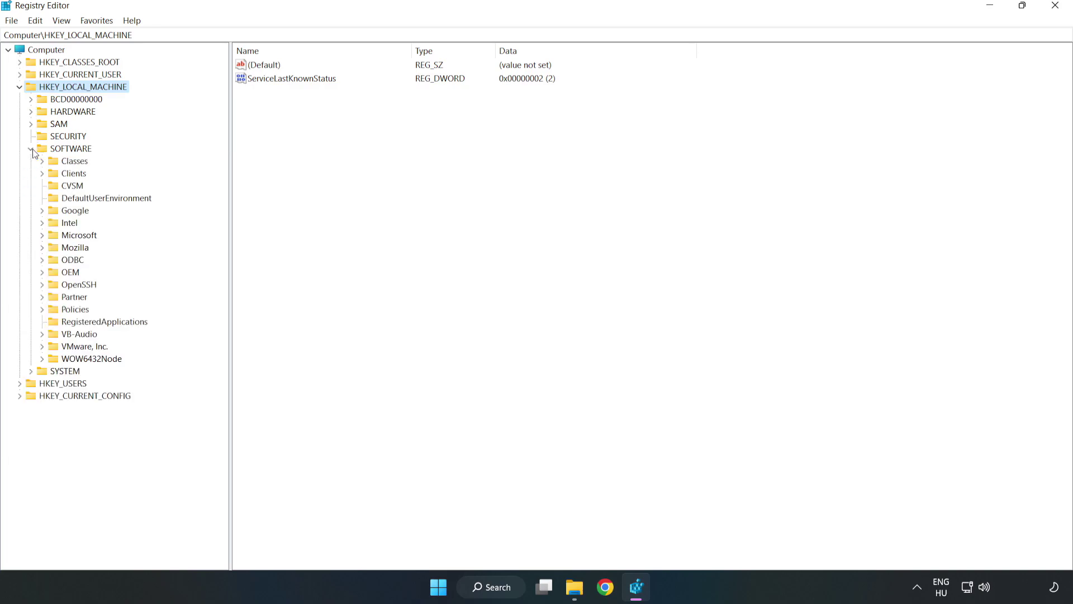
left_click(43, 237)
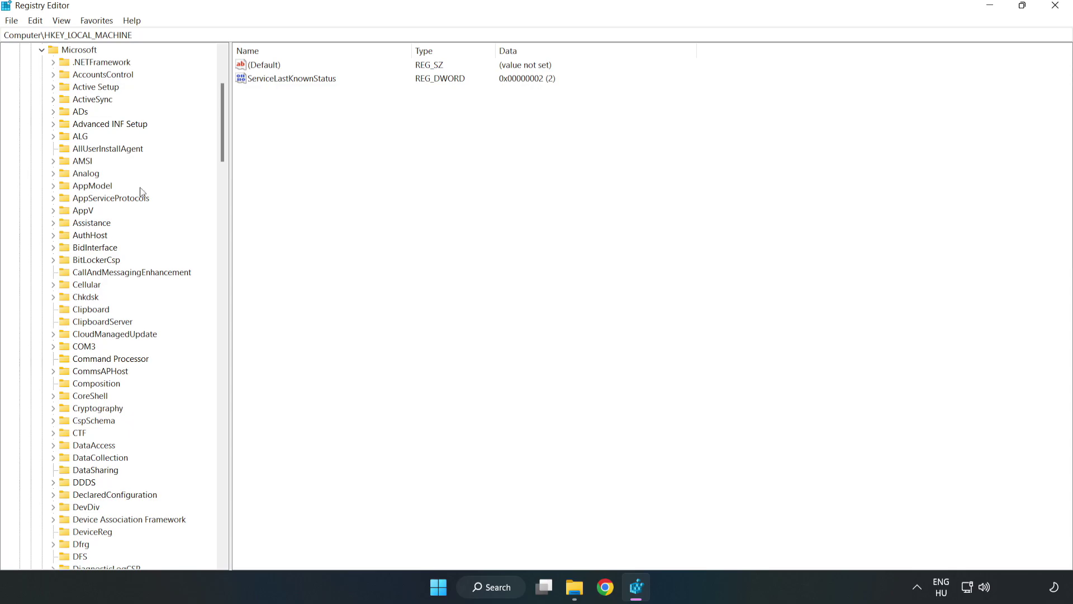
left_click_drag(221, 144, 236, 393)
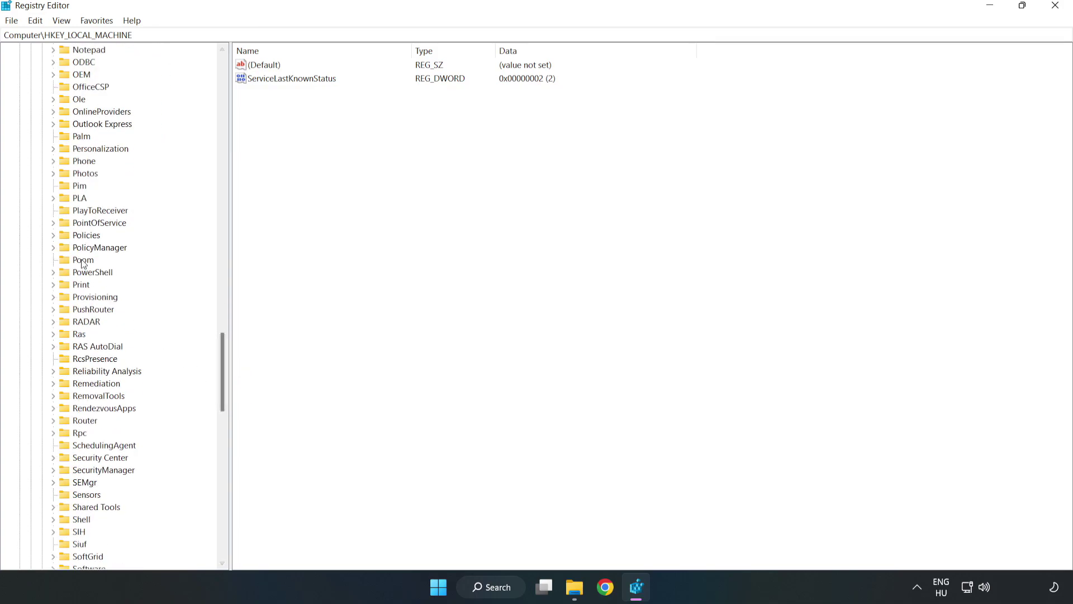
left_click(53, 248)
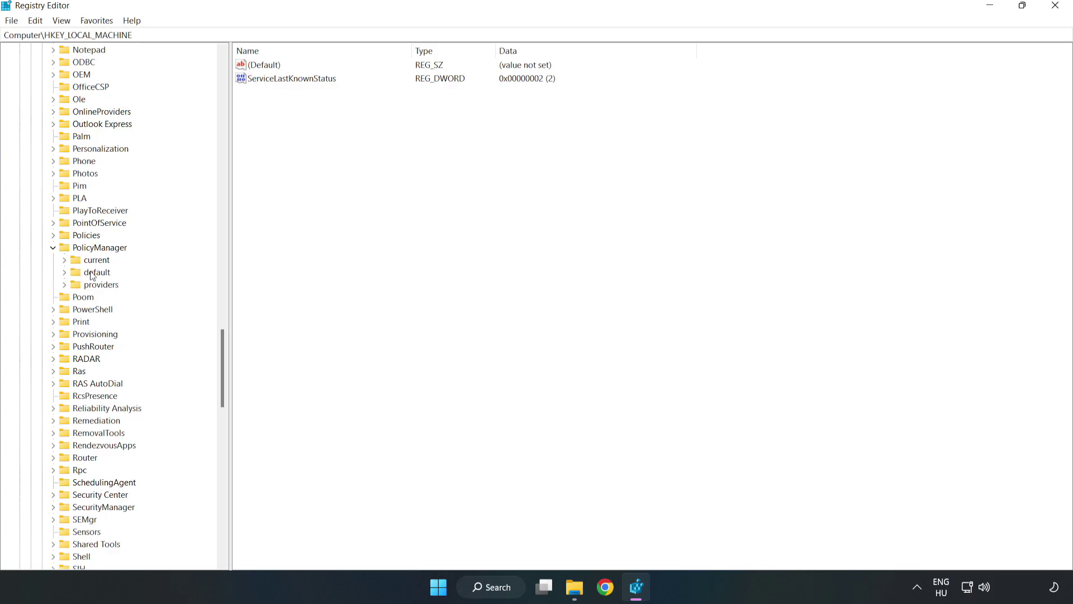
left_click(65, 272)
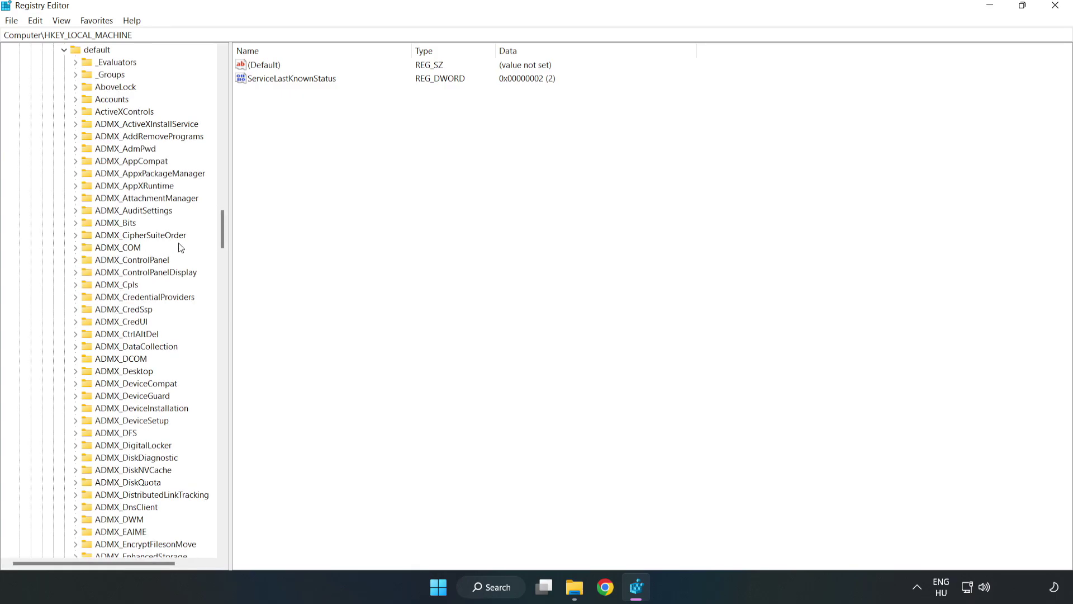
left_click_drag(222, 229, 217, 354)
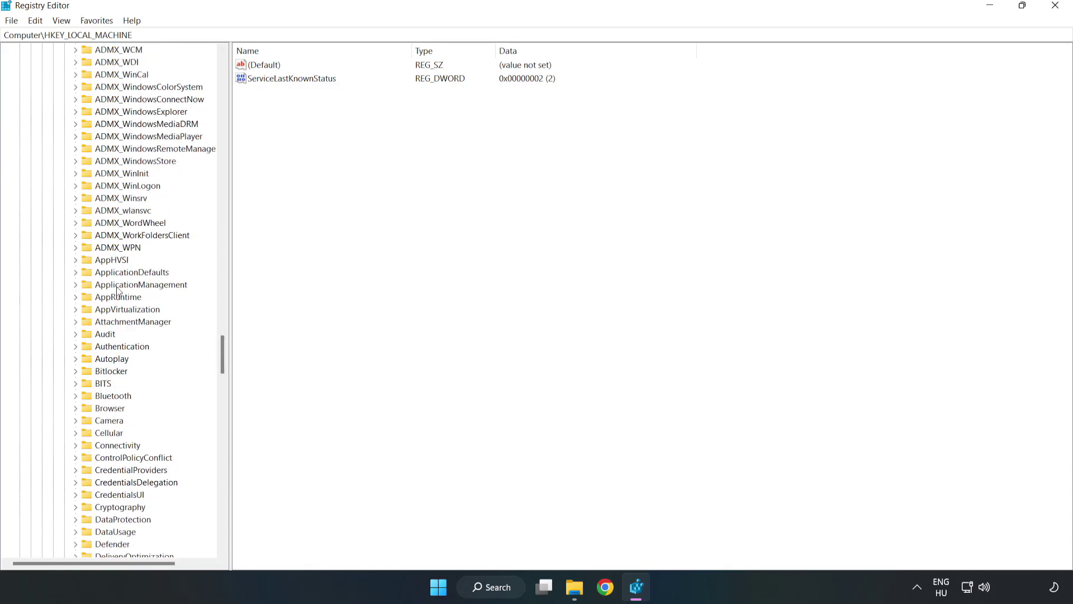
left_click(79, 283)
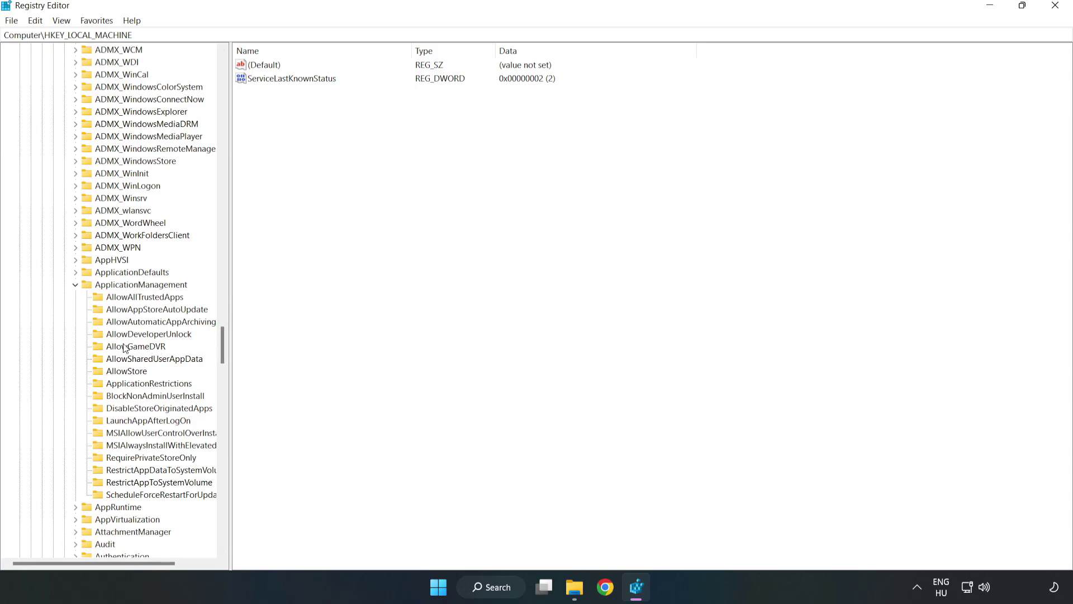
left_click(125, 348)
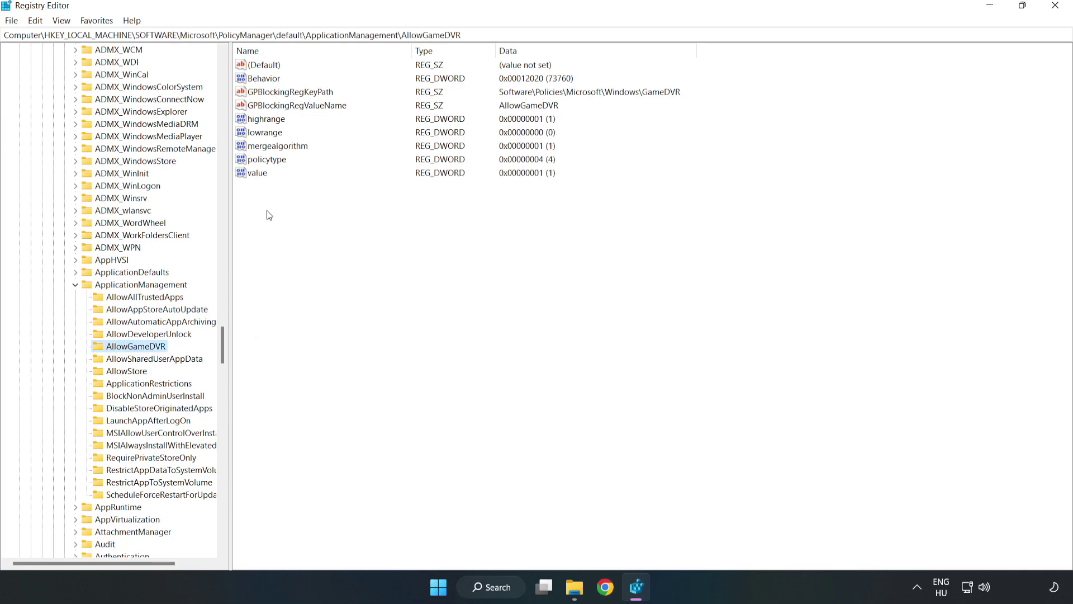
Set the data of AllowGameDVR's 'value' entry to 0
left_click(252, 174)
right_click(263, 177)
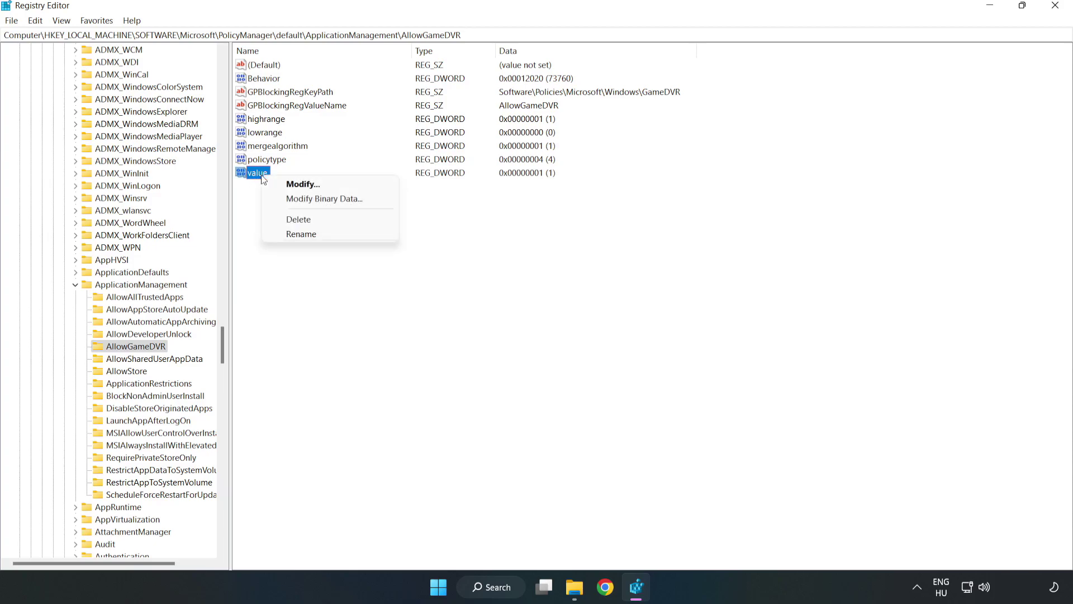
left_click(309, 184)
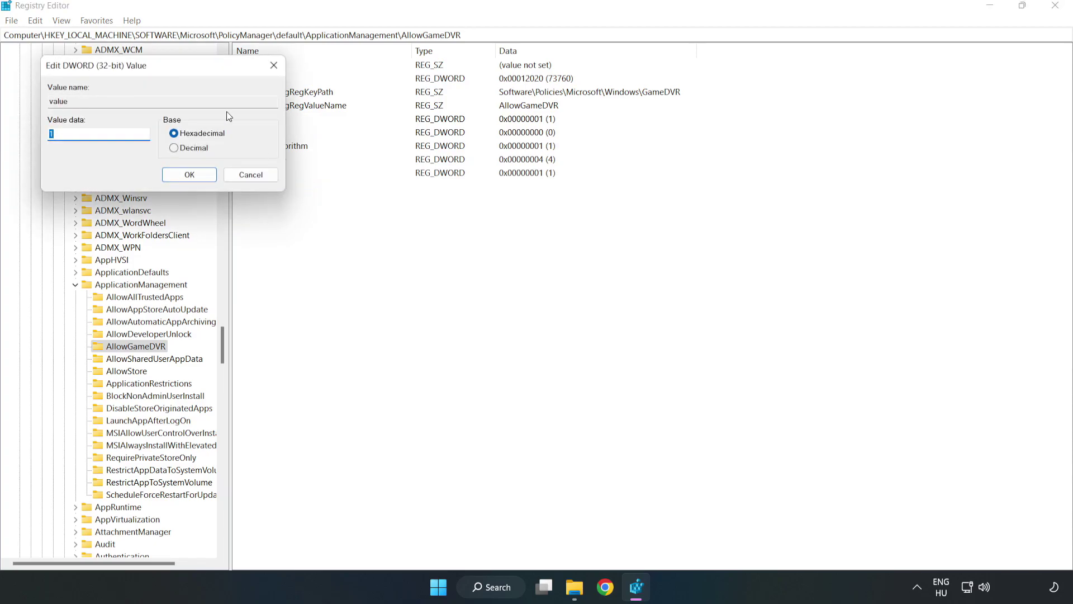
left_click_drag(202, 71, 546, 222)
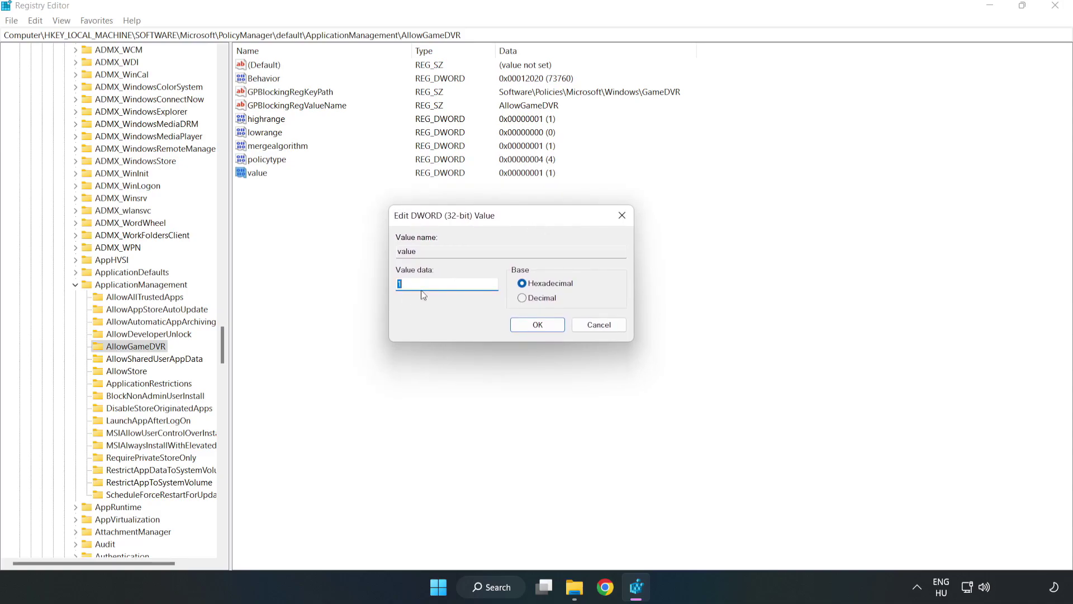
type("0")
left_click(523, 325)
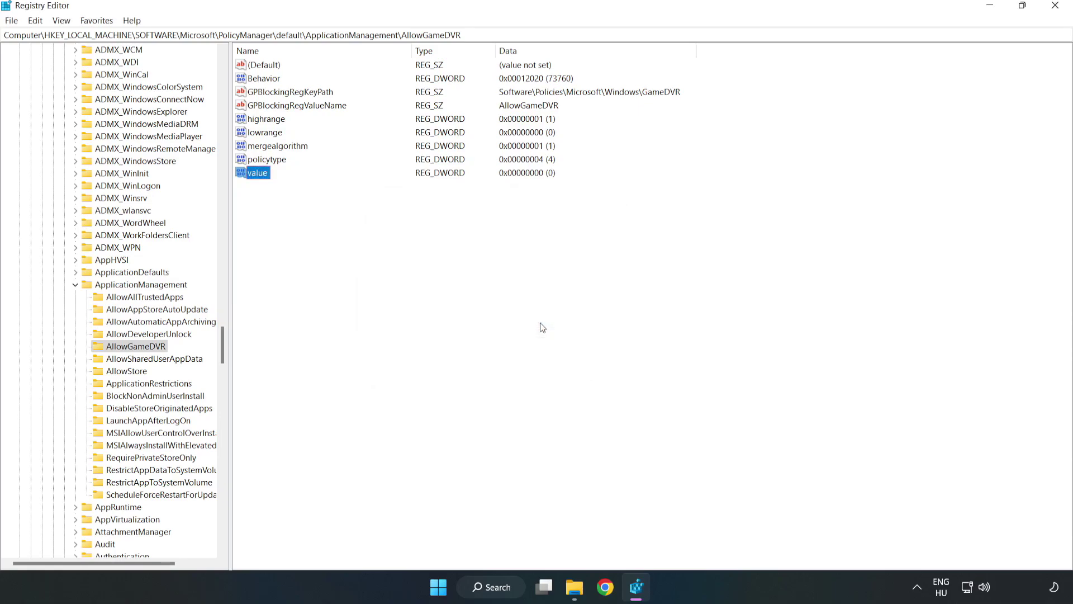
Close Registry Editor and download dxwebsetup.exe from the DirectX End-User Runtime page in Chrome
left_click(1056, 7)
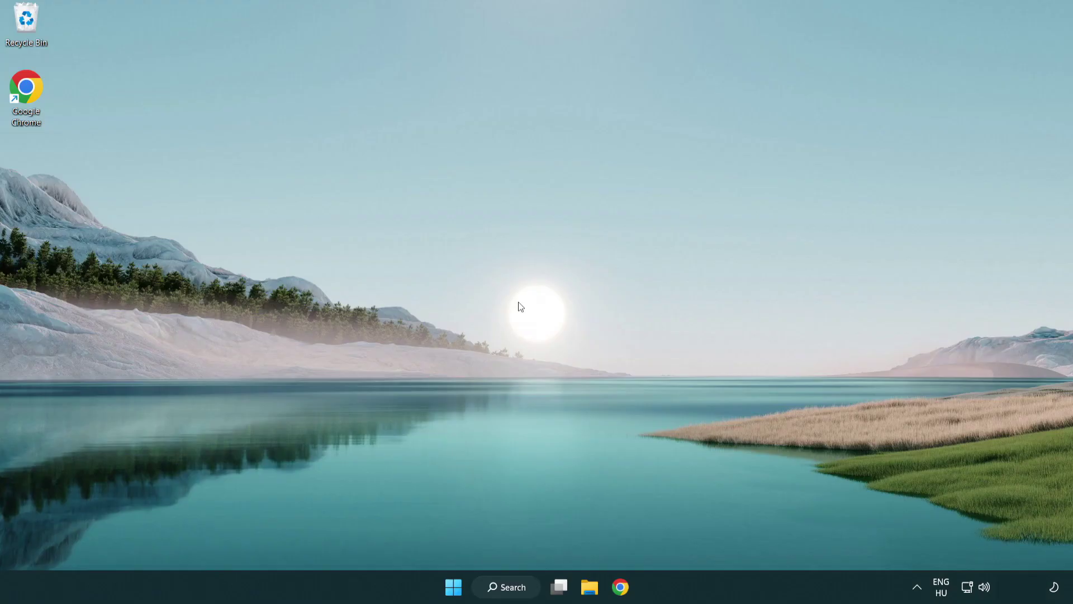
left_click(625, 591)
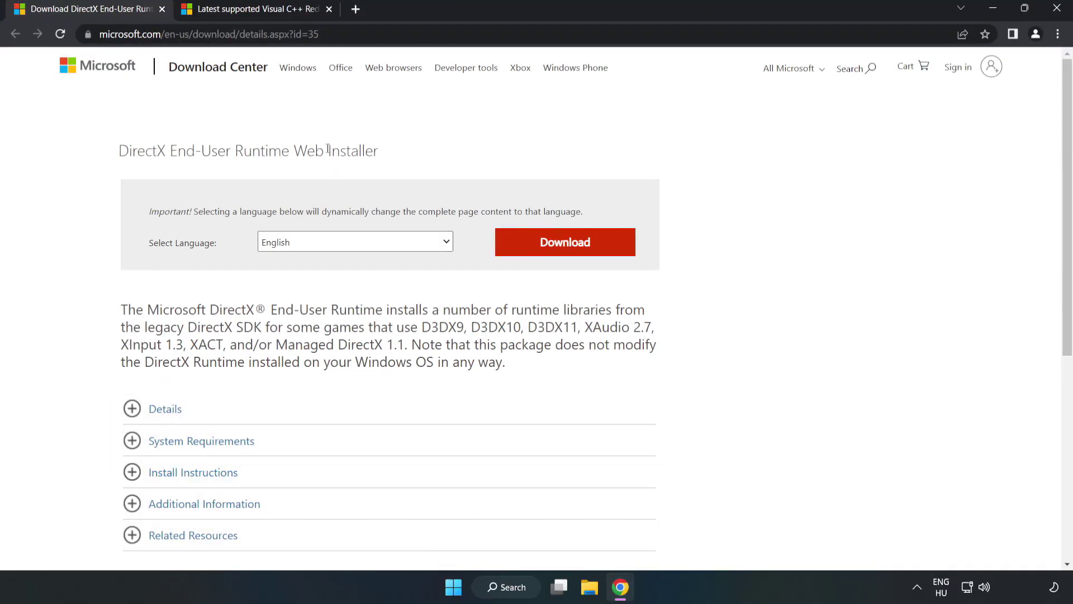
left_click_drag(318, 33, 142, 34)
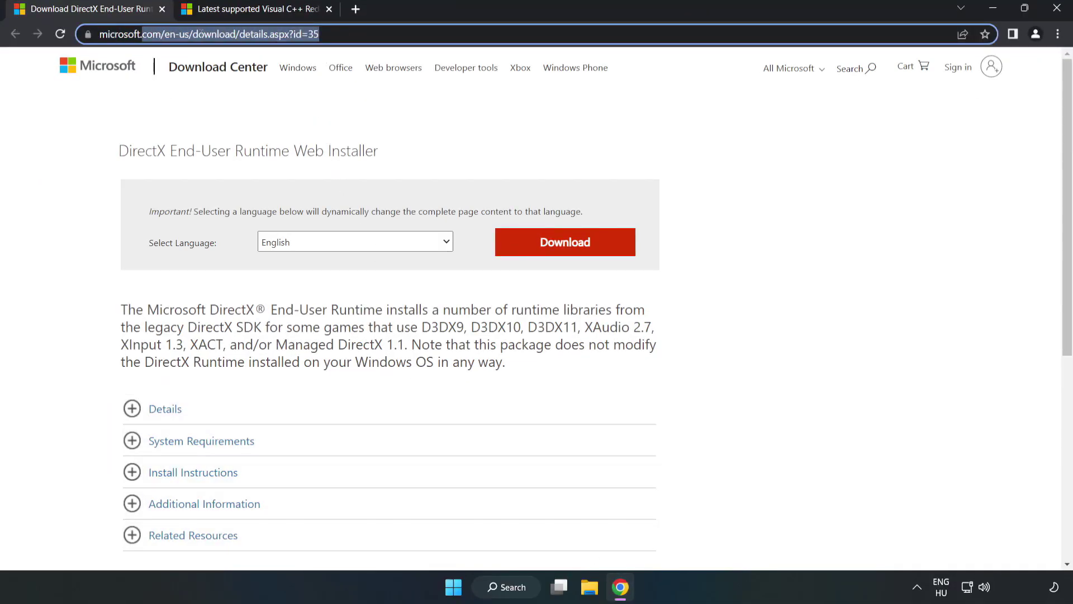
left_click(436, 133)
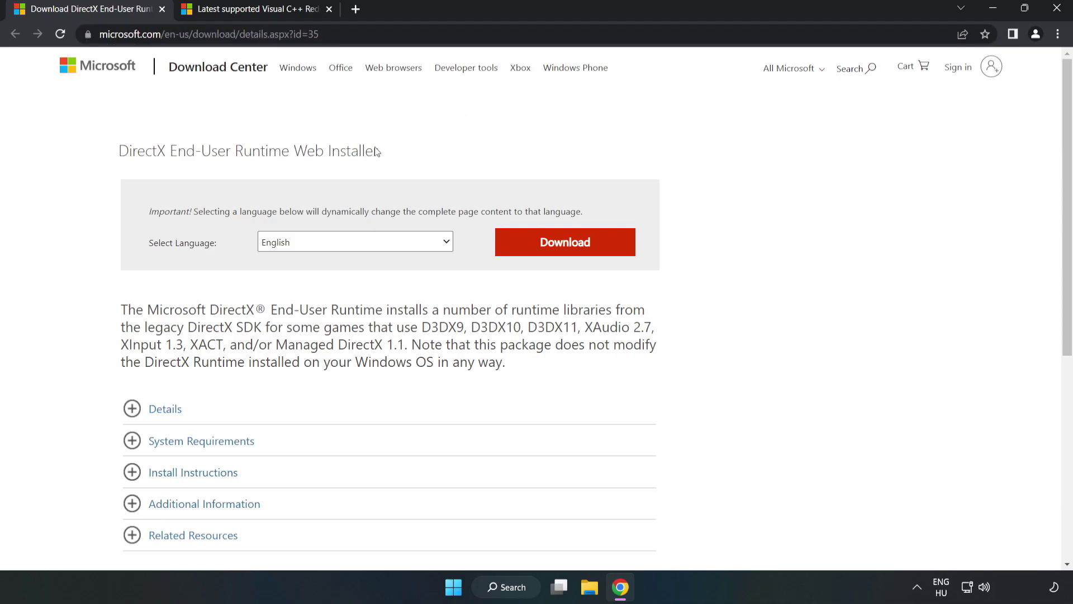
left_click(571, 254)
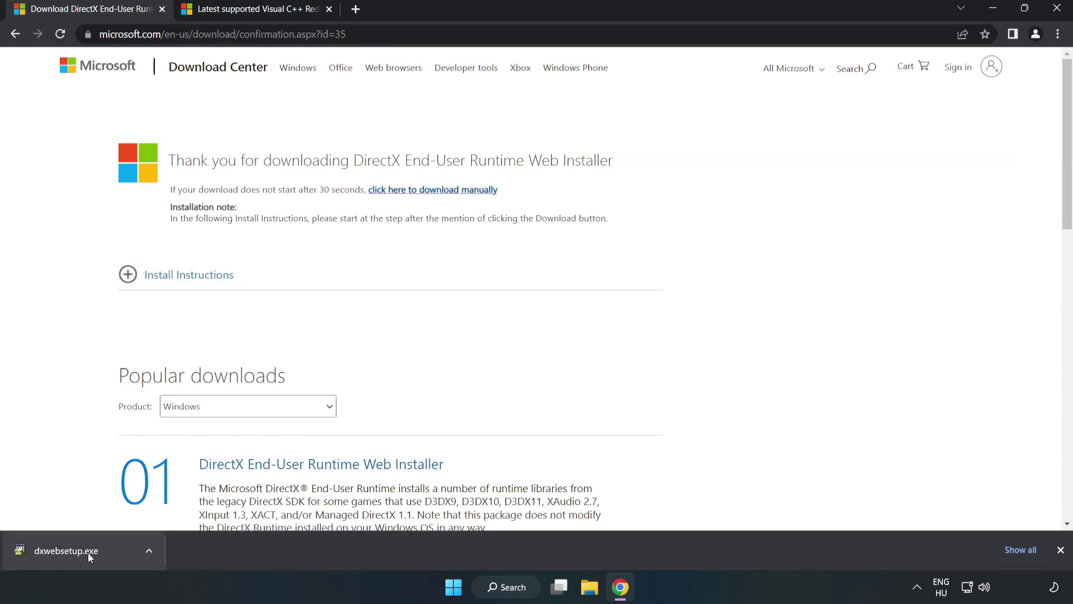
Run dxwebsetup.exe, accept the licence, skip the Bing Bar, and finish DirectX Setup
left_click(109, 553)
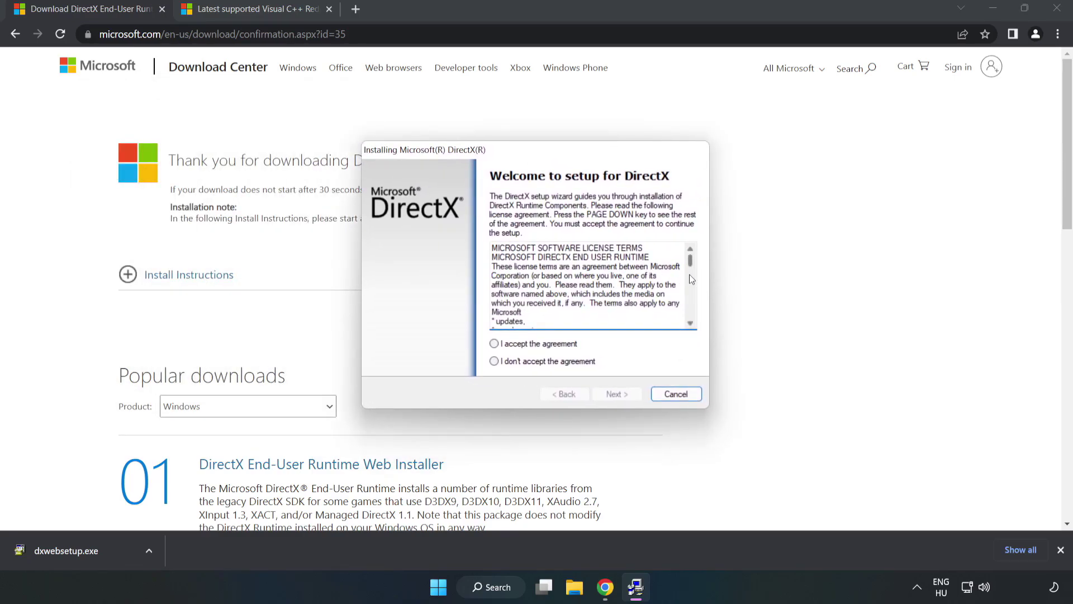
scroll(691, 268, "down", 10)
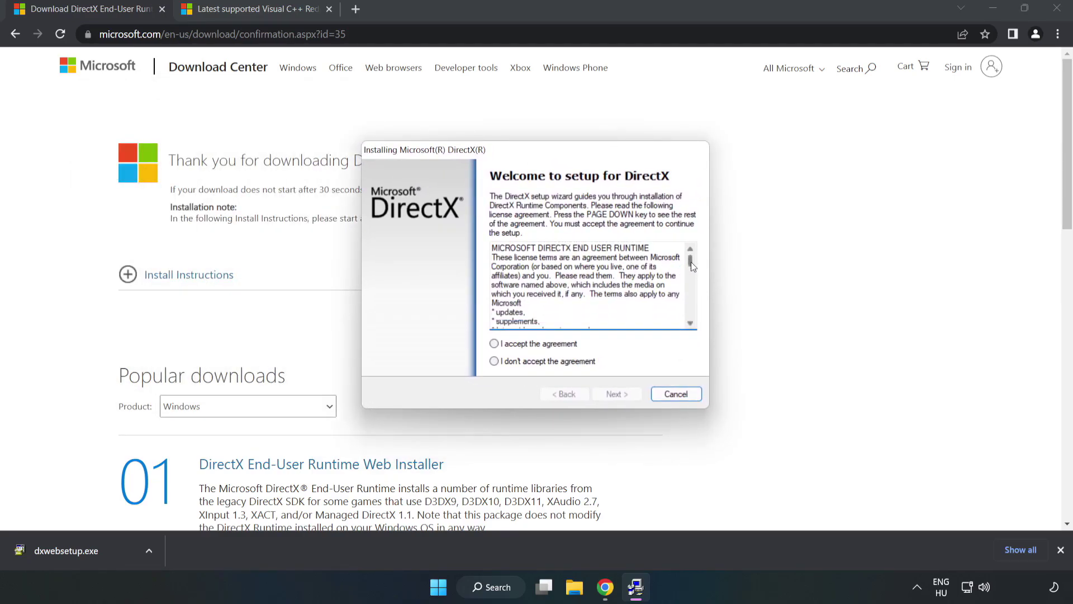
left_click(502, 344)
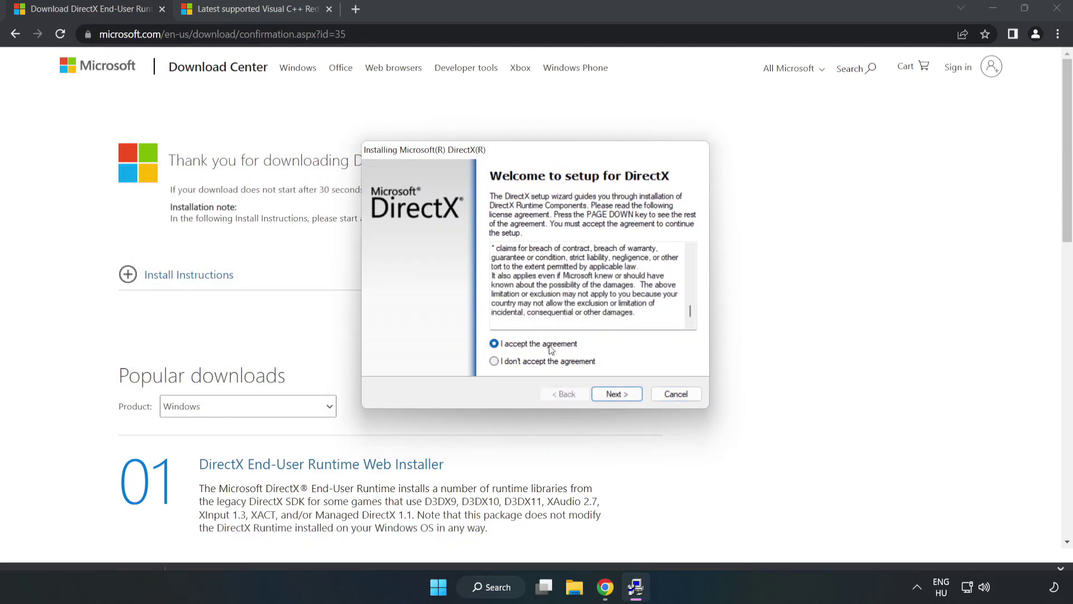
left_click(617, 394)
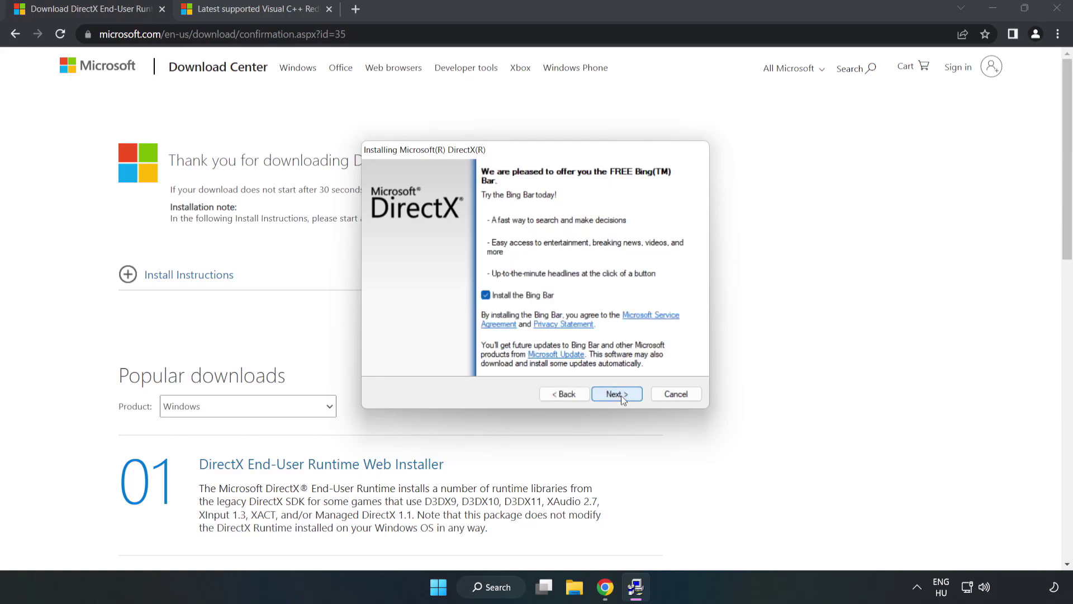
left_click(485, 296)
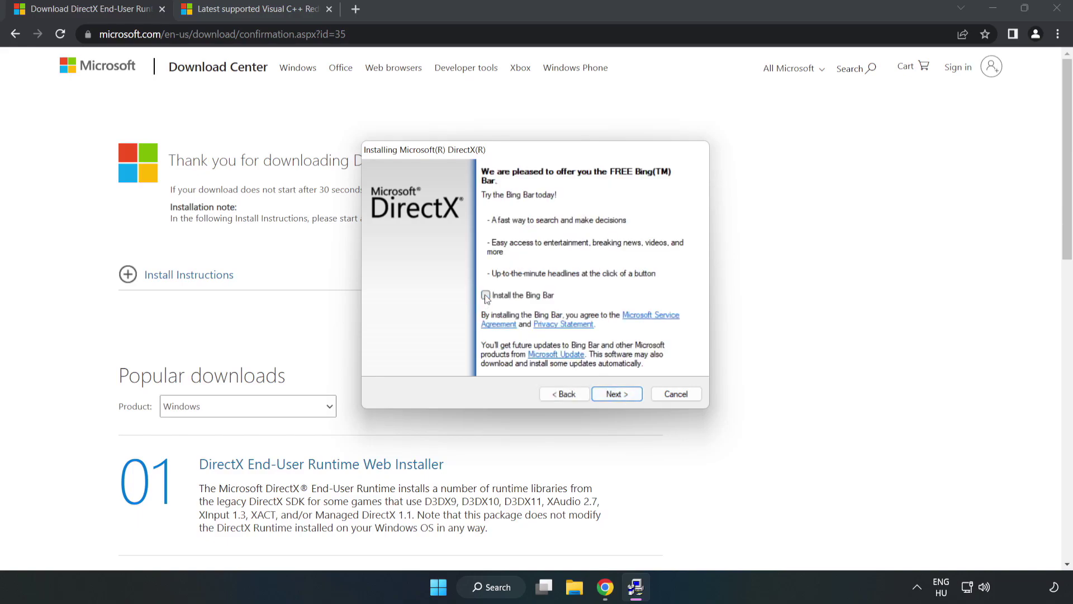
left_click(617, 394)
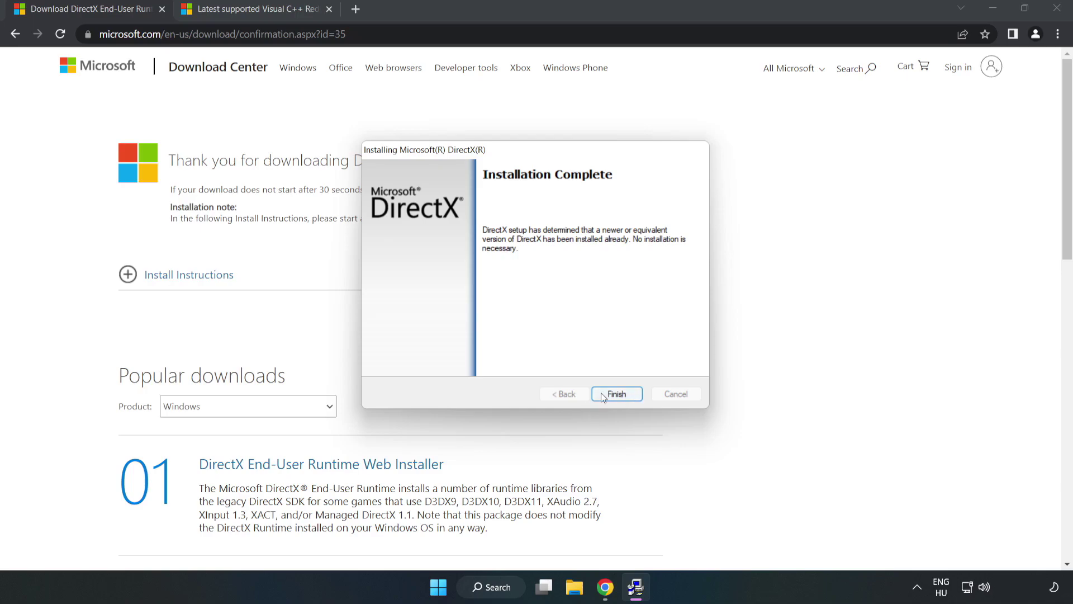
left_click(617, 393)
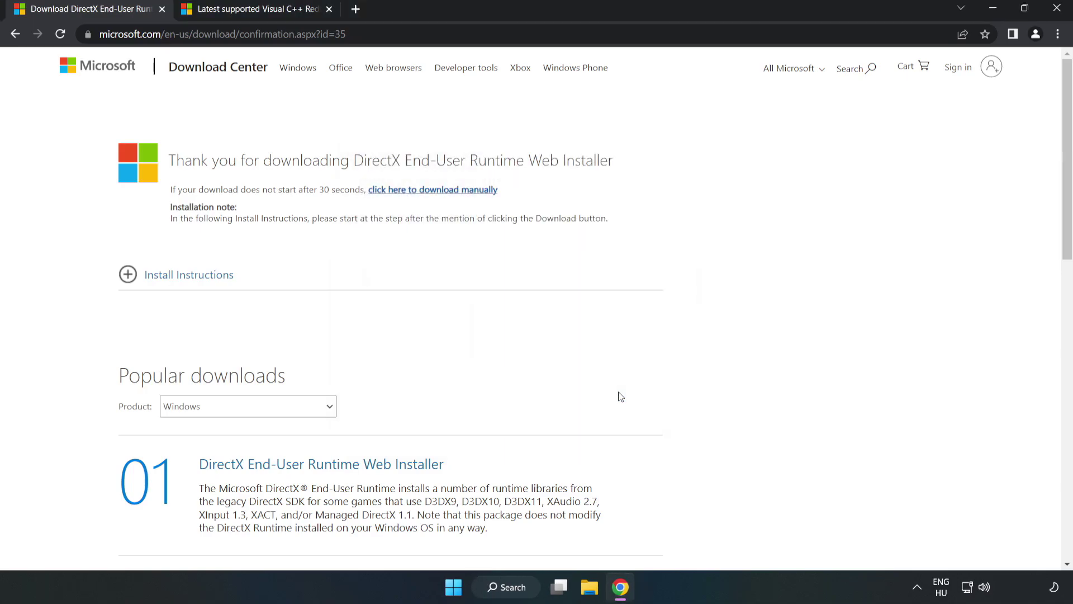
Close the DirectX tab and download the ARM64, x86 and x64 Visual C++ 2015–2022 redistributables
left_click(161, 9)
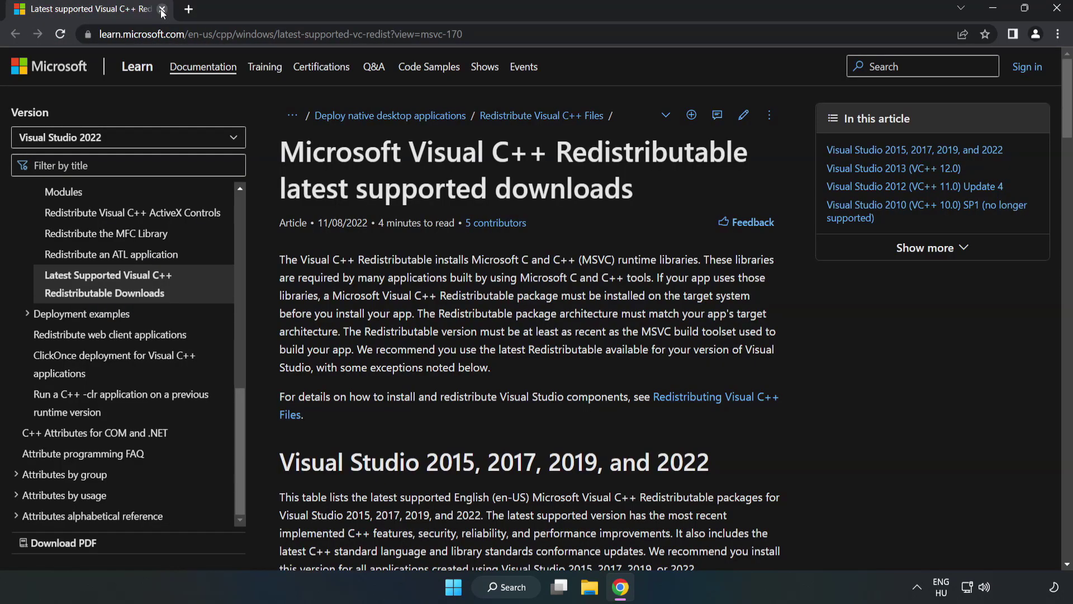
left_click_drag(463, 34, 133, 34)
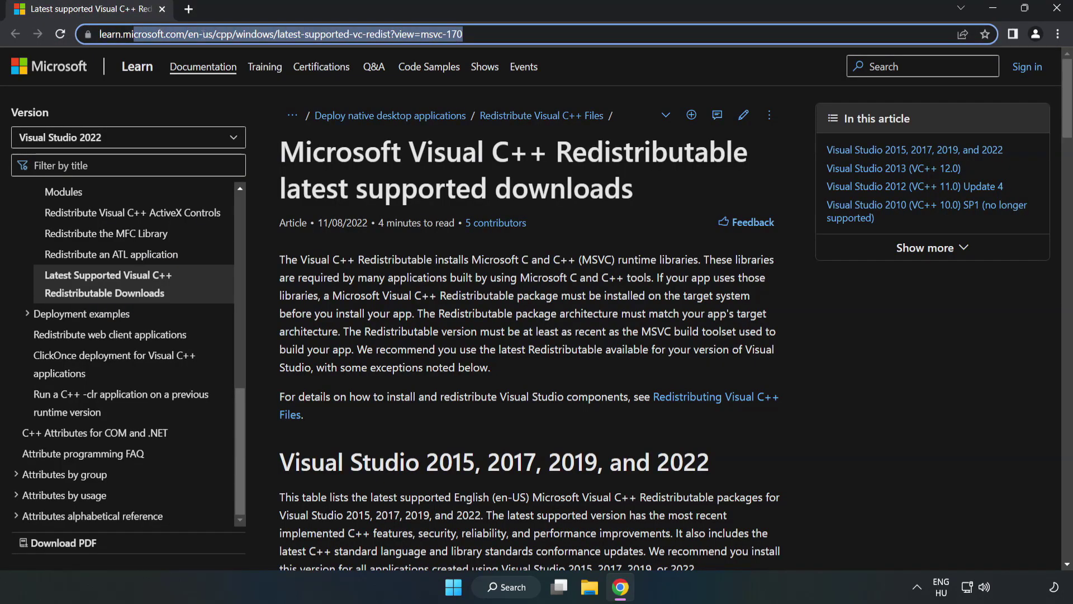
left_click(391, 92)
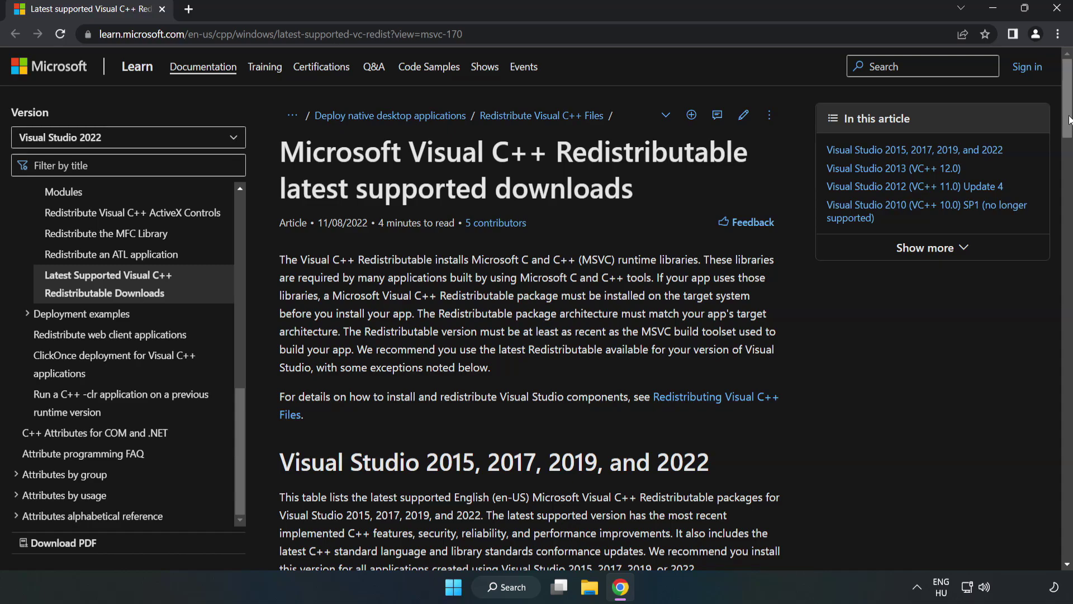
scroll(498, 317, "down", 6)
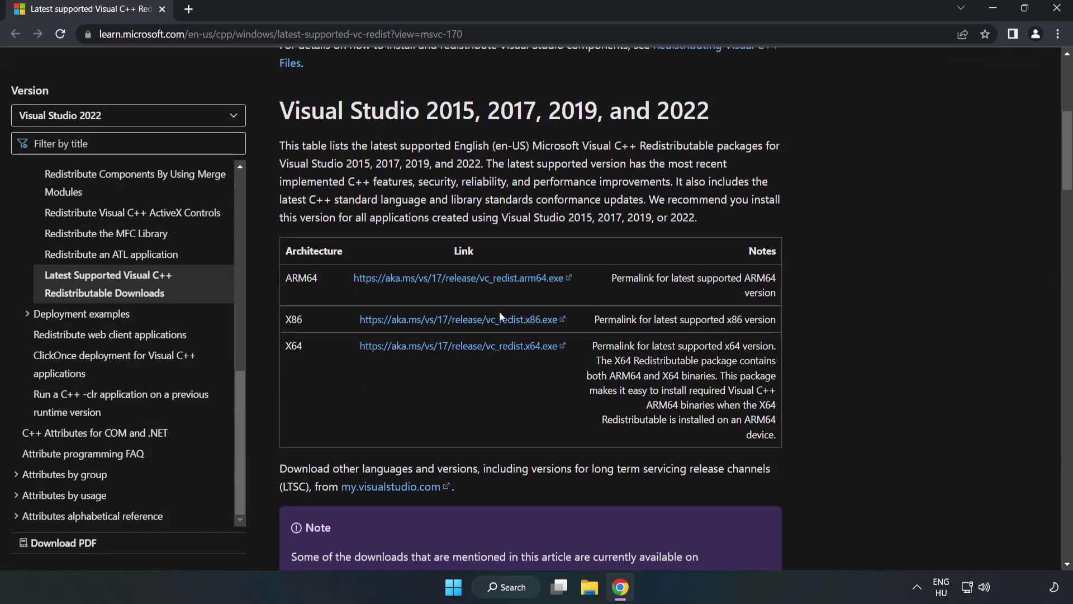
left_click(464, 279)
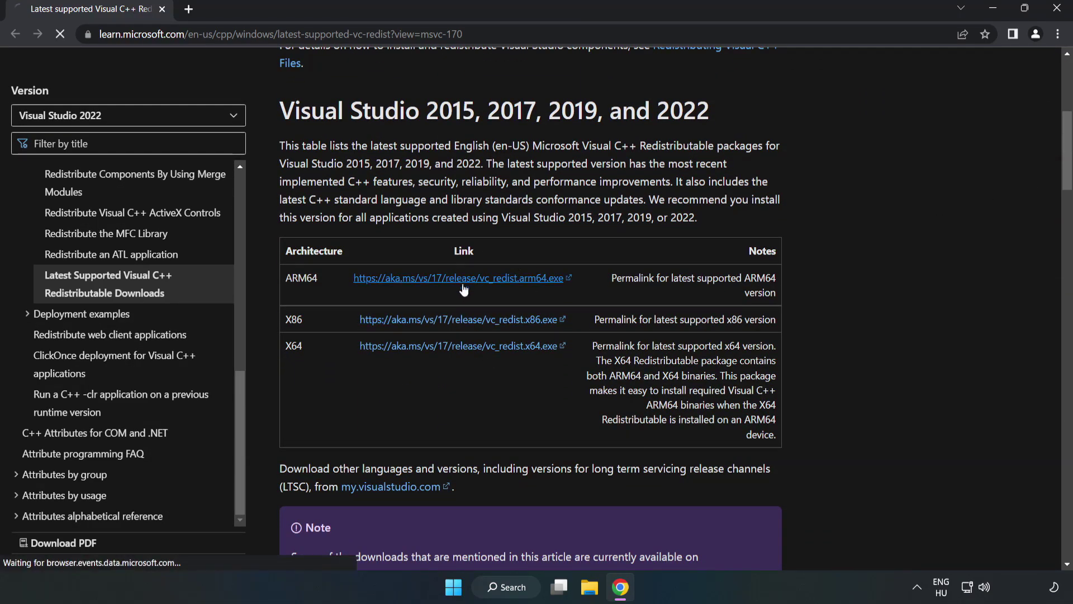
left_click(472, 320)
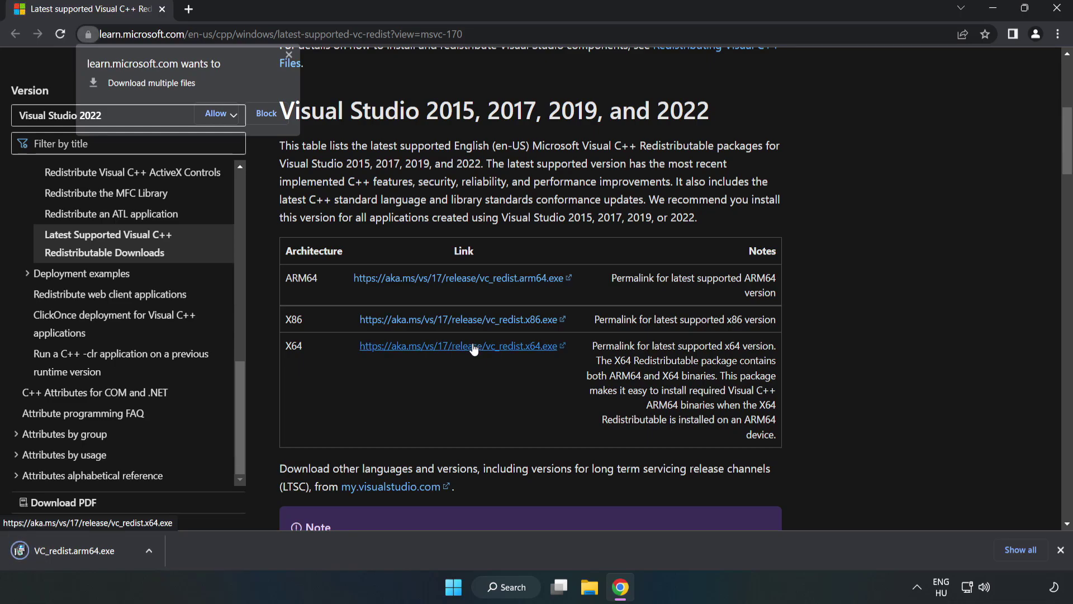
left_click(217, 113)
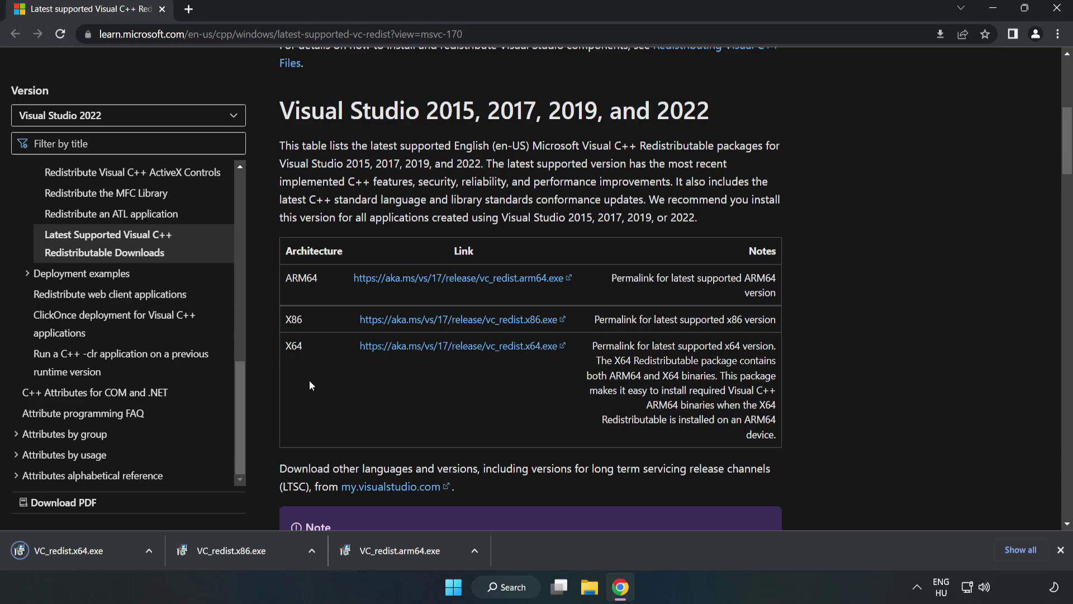
Attempt the ARM64 redistributable install with terms accepted, and dismiss its unsupported failure
left_click(411, 554)
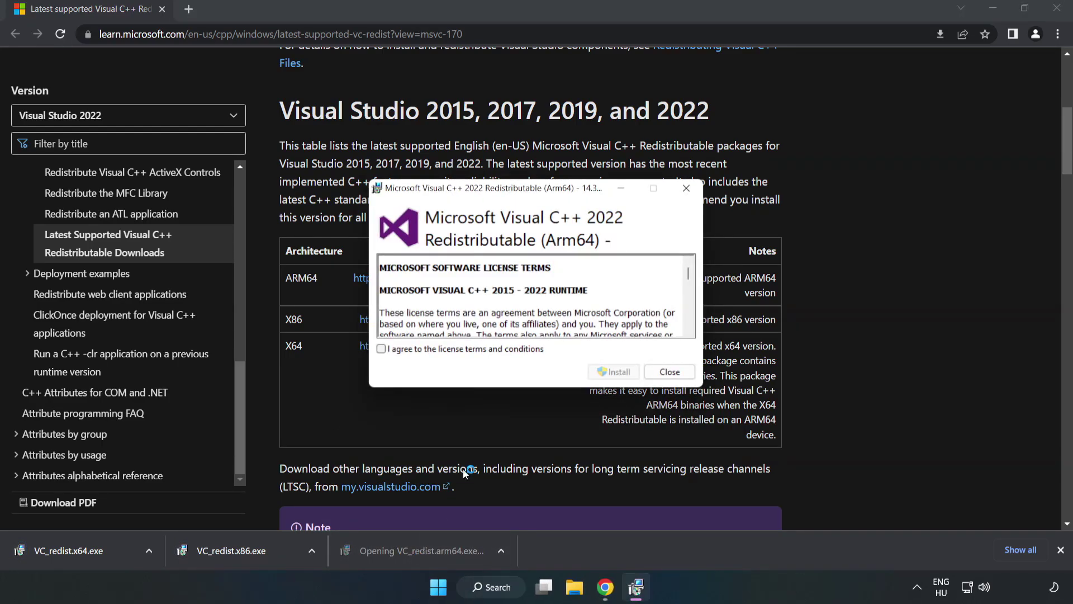
scroll(671, 312, "down", 15)
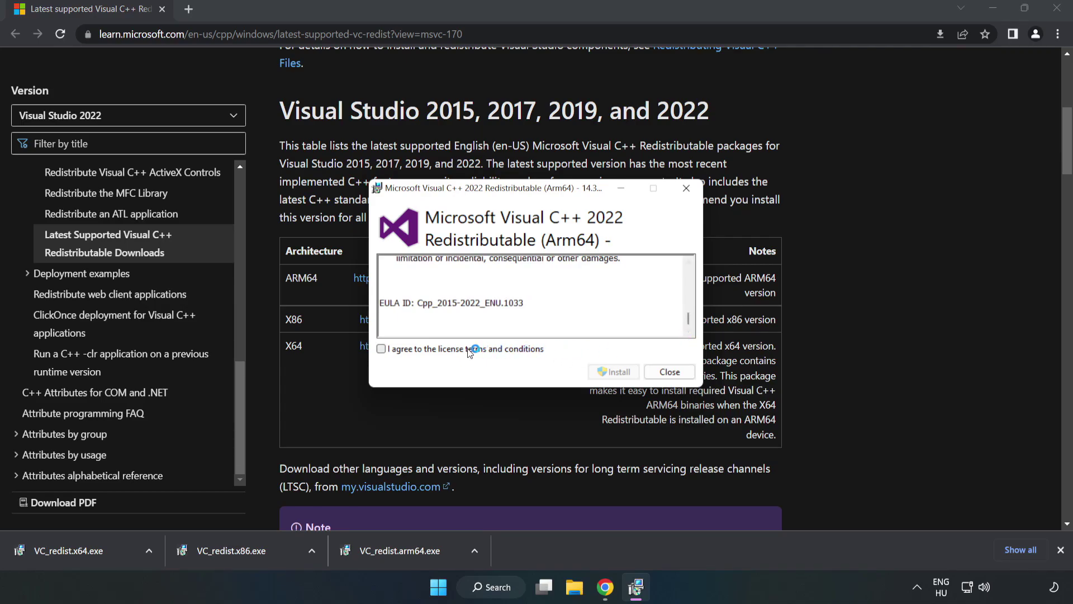
left_click(447, 353)
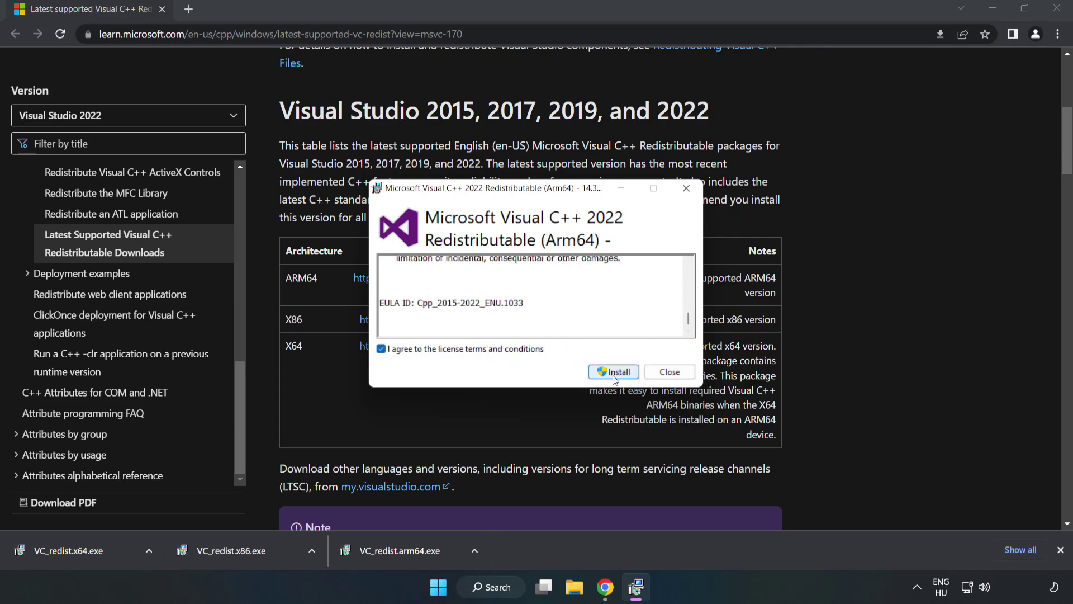
left_click(614, 372)
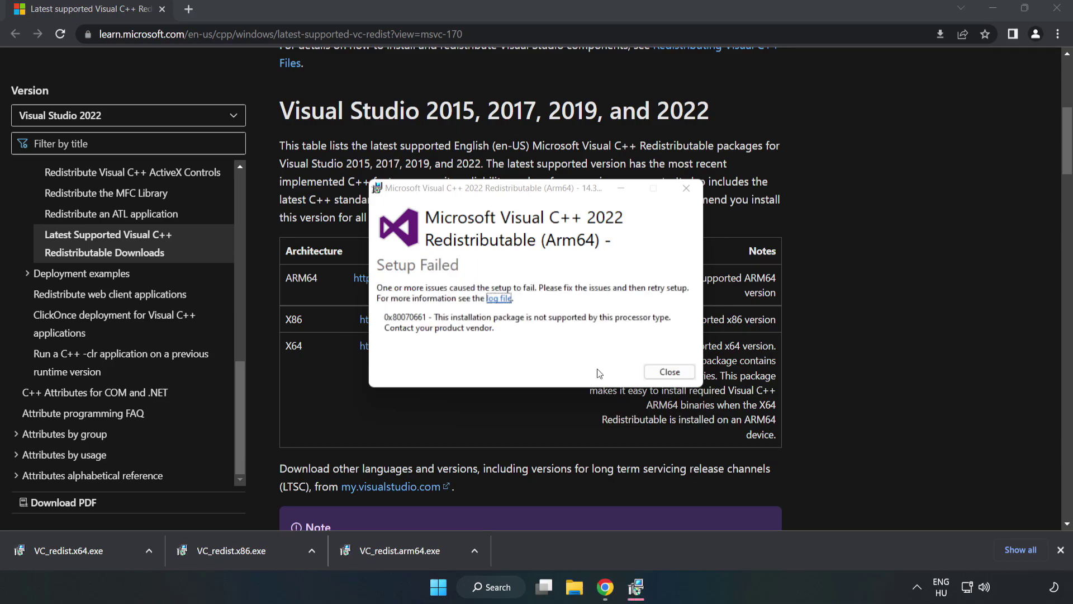
left_click(669, 372)
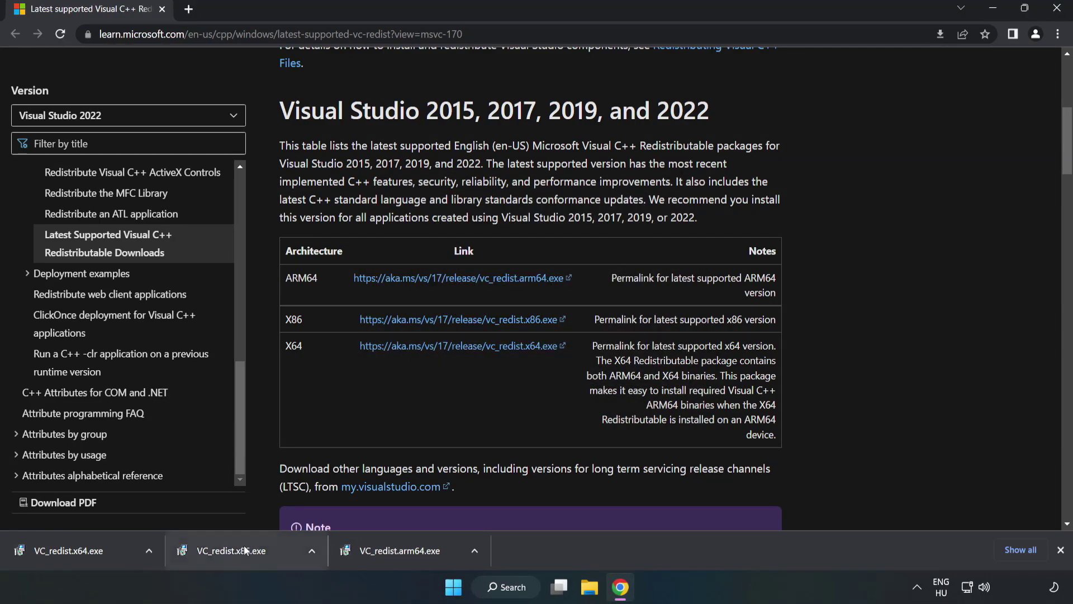
Install the x86 and x64 redistributables 14.34.31931, closing each without restarting
left_click(246, 548)
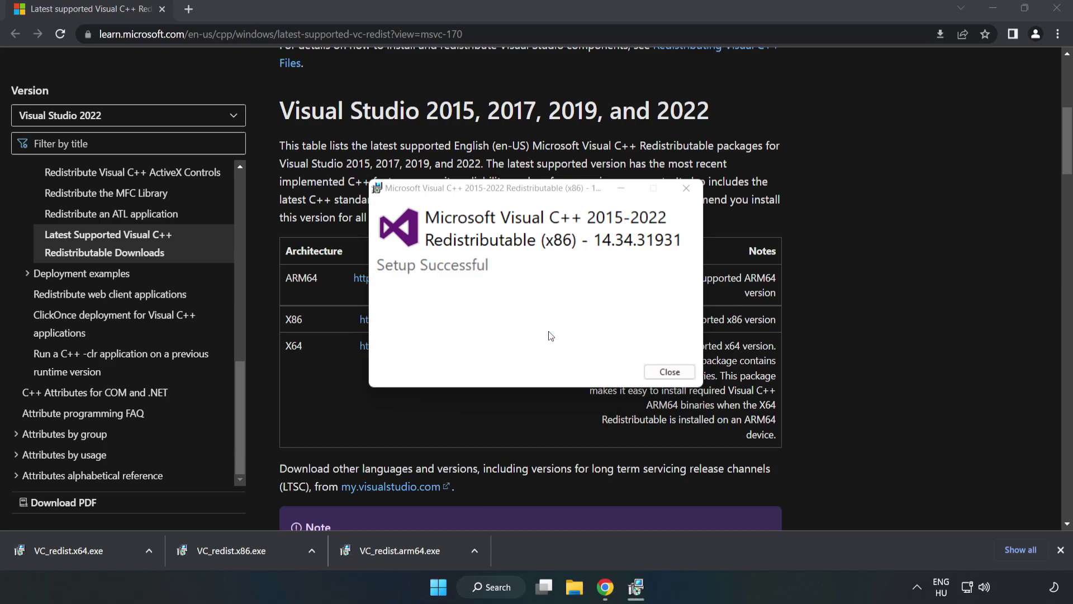
left_click(669, 371)
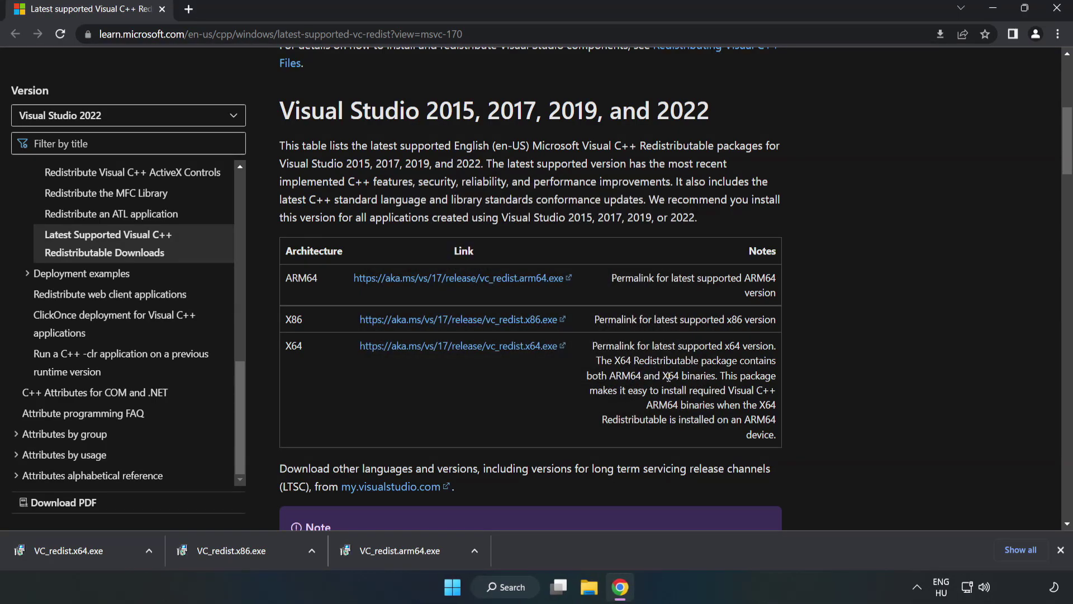
left_click(59, 547)
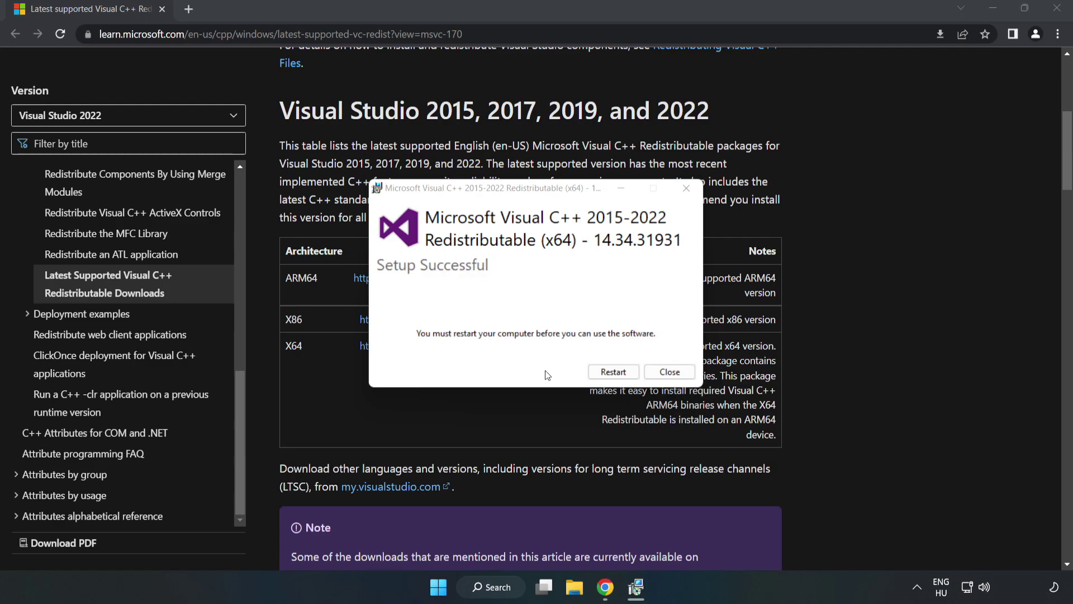
left_click(670, 373)
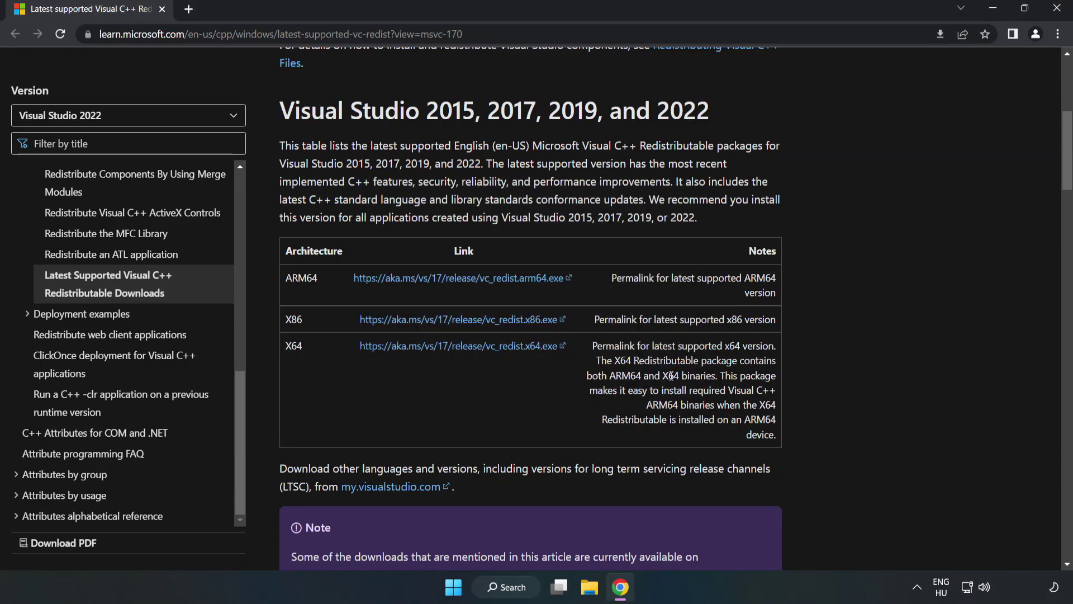
Close Chrome and show the Start menu's Sleep, Shut down and Restart options
left_click(1057, 10)
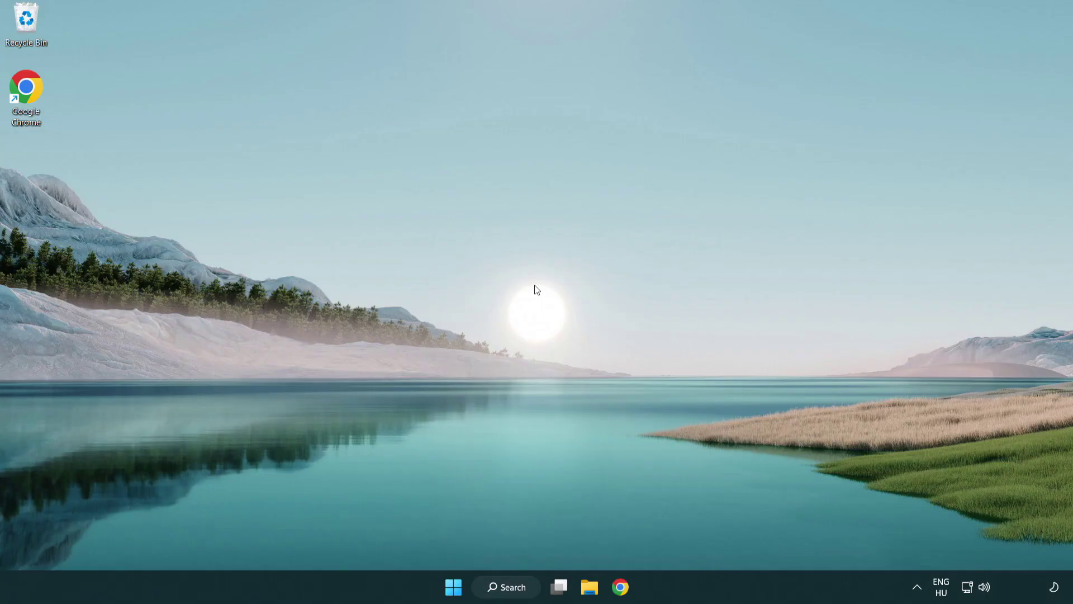
left_click(453, 586)
left_click(710, 540)
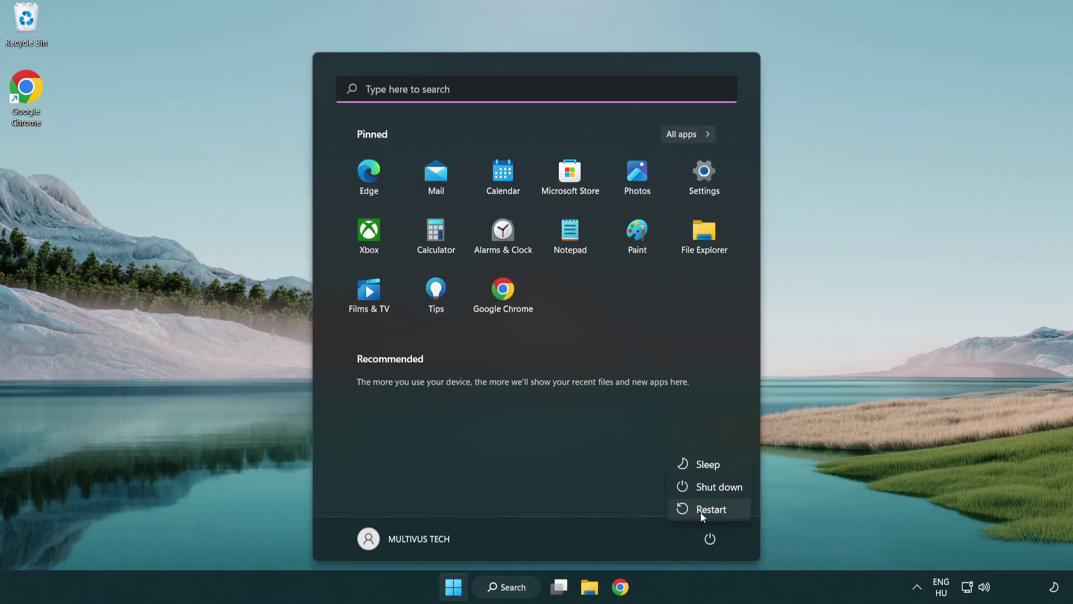